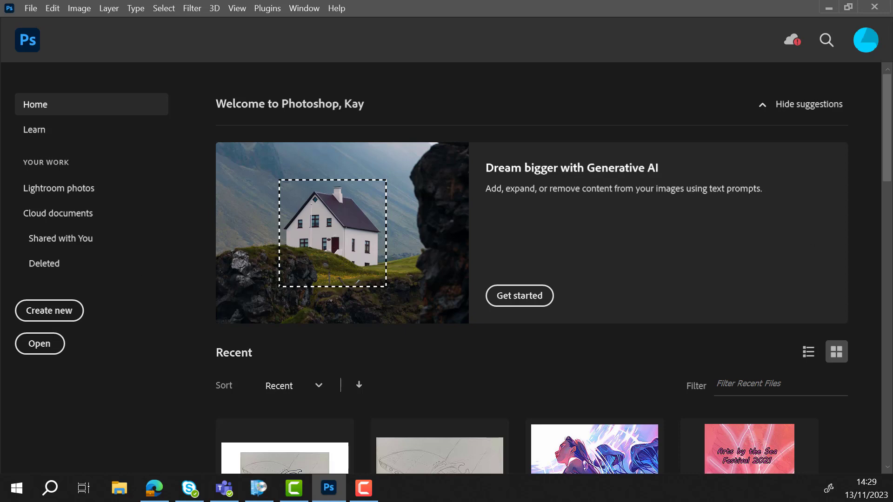
- Create a new document from the A3 print preset in landscape orientation, 420 x 297 mm at 300 pixels/inch
key("ctrl+n")
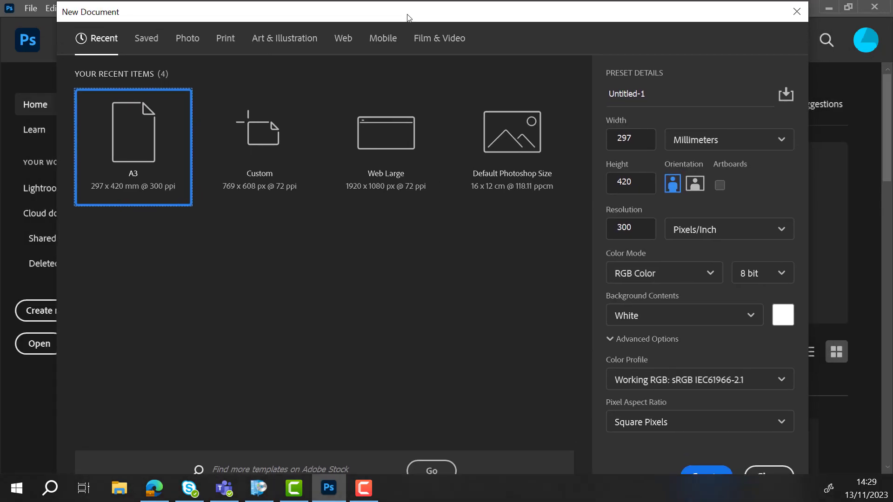
left_click(225, 41)
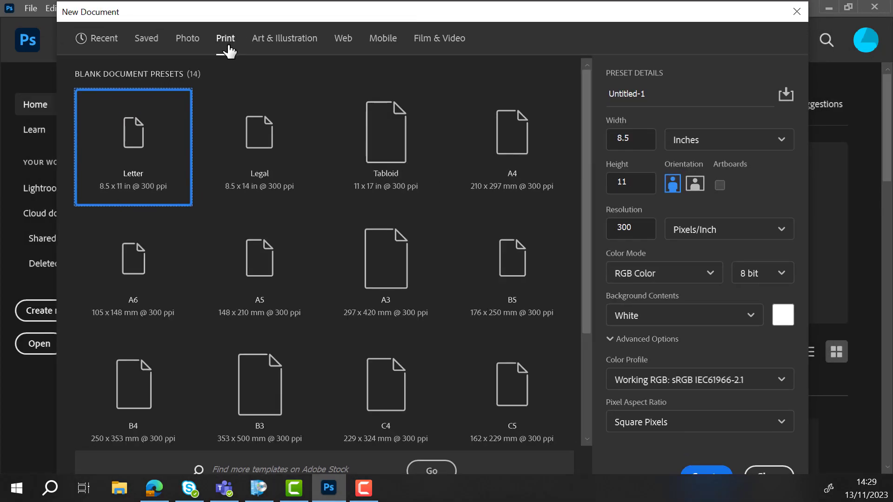
left_click(390, 284)
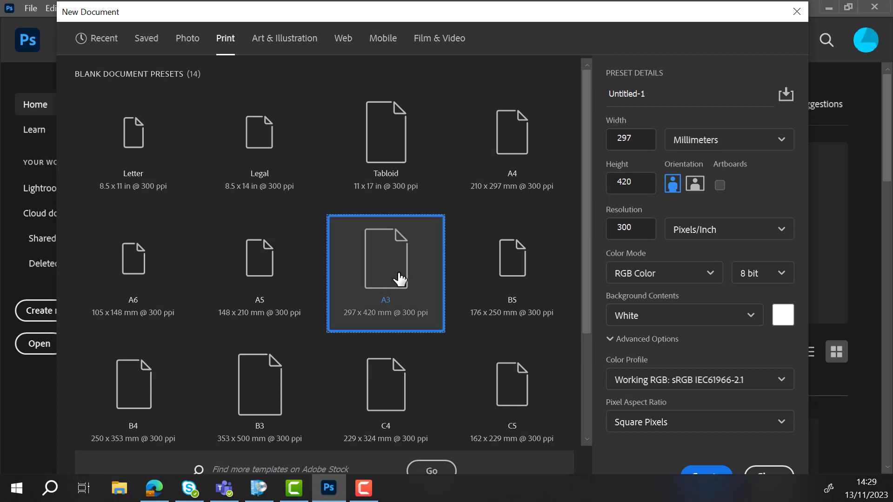
left_click(694, 184)
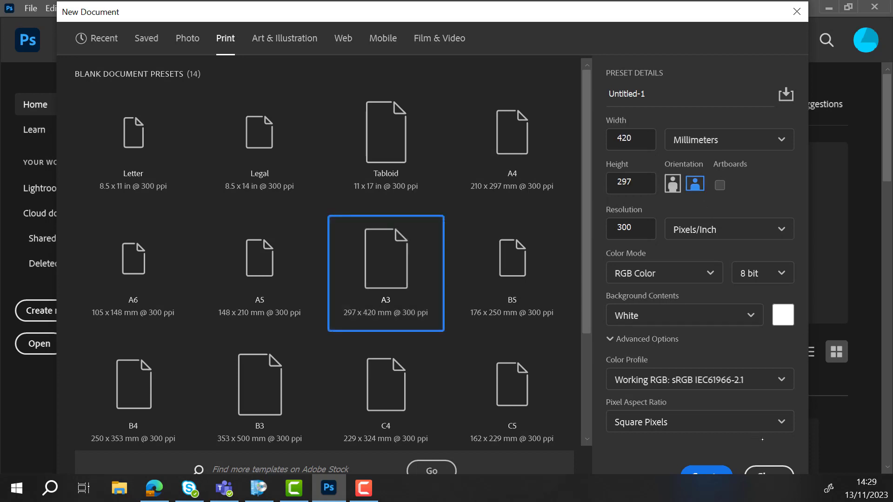
left_click(762, 423)
left_click(834, 317)
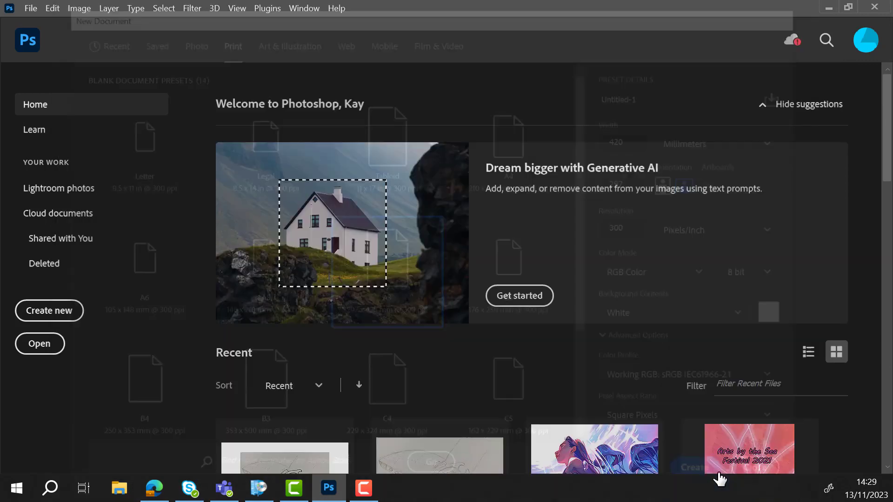
left_click(767, 471)
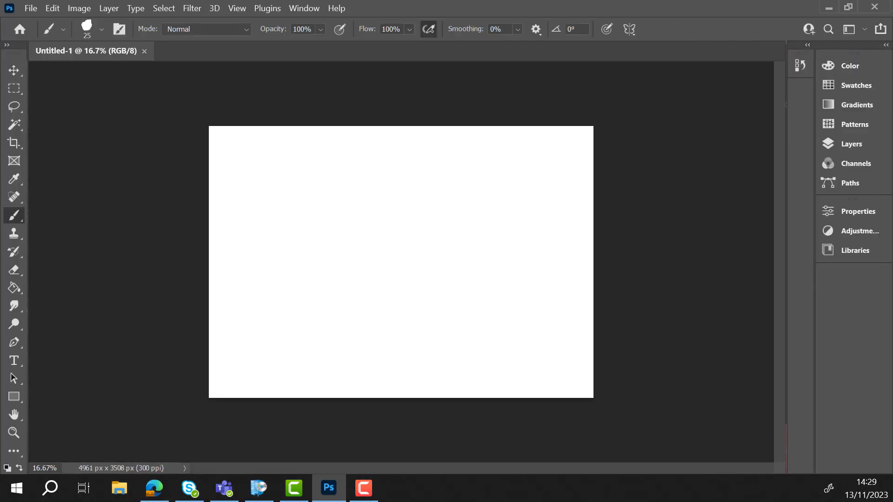
- Open the image file Final sketch from the Concept art folder
left_click(30, 9)
left_click(64, 36)
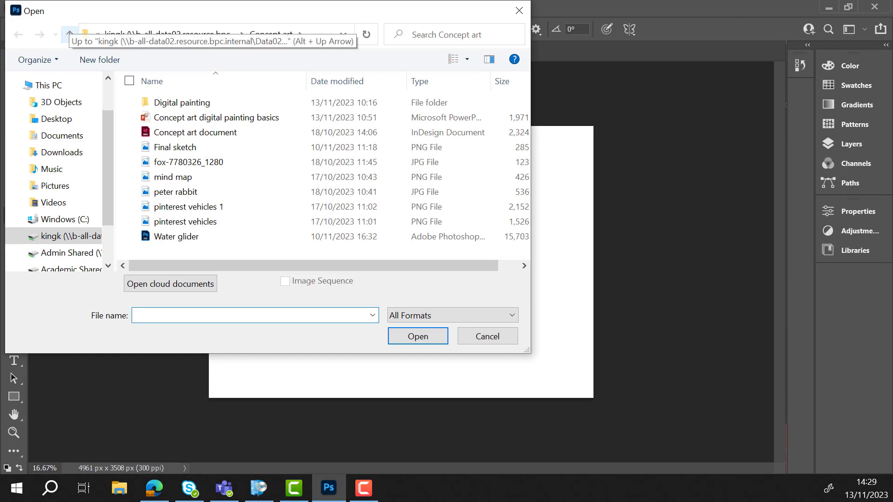
left_click(175, 147)
left_click(415, 336)
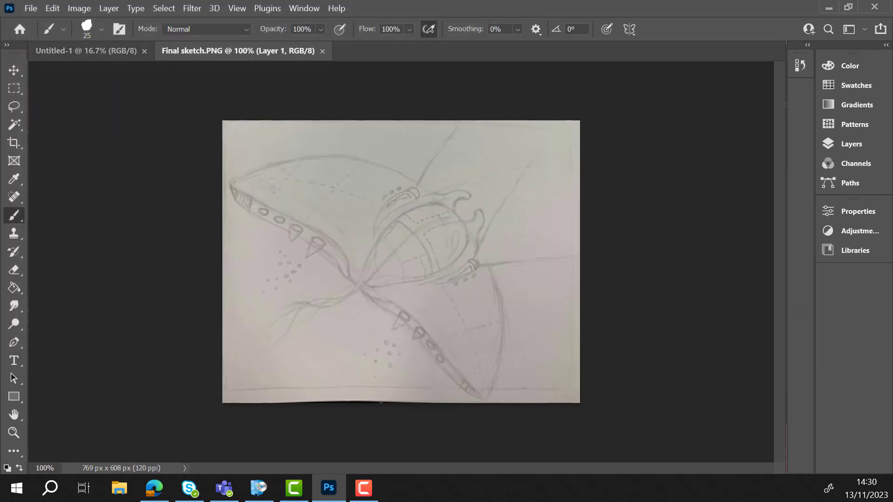
- Move the sketch layer from Final sketch.PNG into the blank Untitled-1 document
left_click(860, 145)
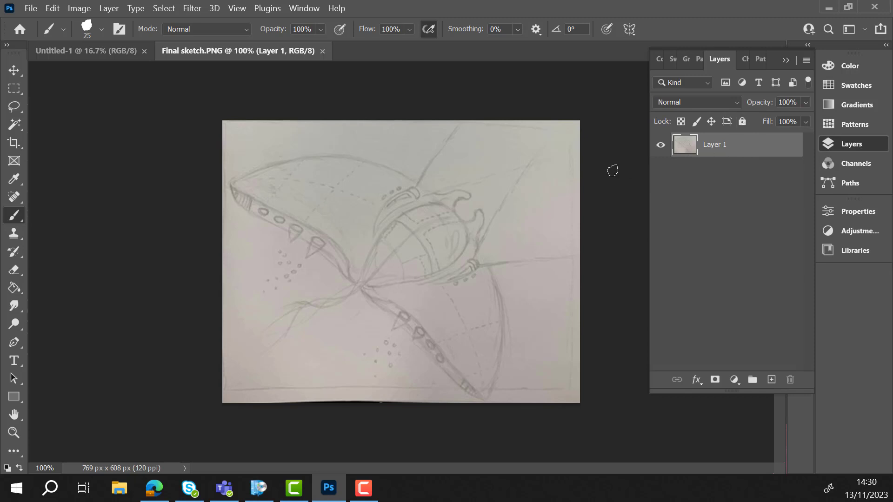
key("v")
left_click_drag(361, 182, 366, 210)
- Scale the placed sketch up proportionally to about 245% with Free Transform and shift it left on the page
left_click(52, 9)
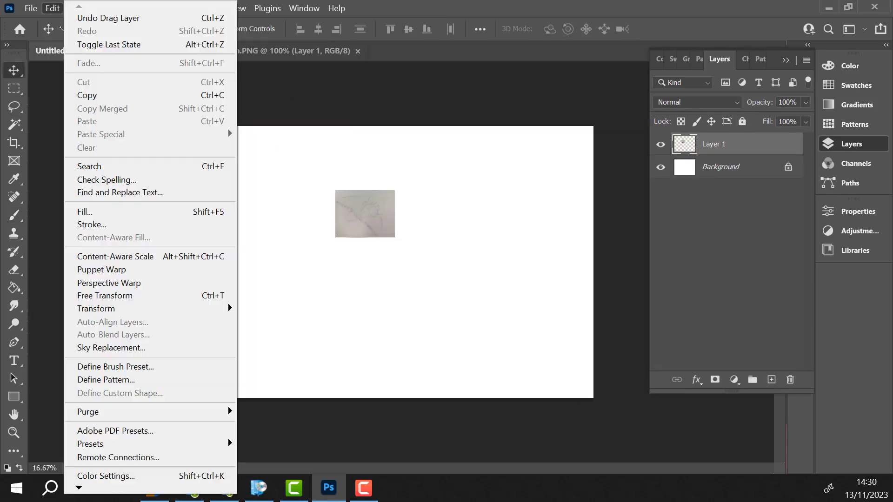
left_click(103, 296)
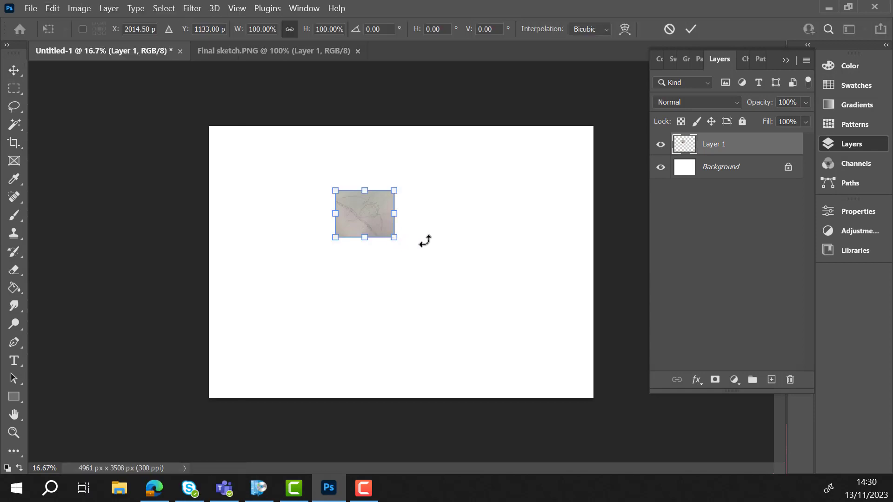
left_click_drag(394, 237, 483, 311)
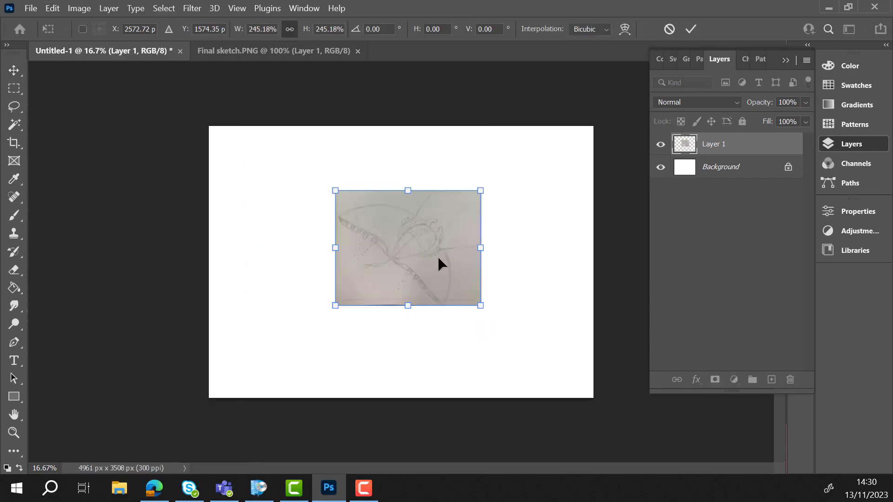
key("Return")
left_click_drag(445, 269, 415, 275)
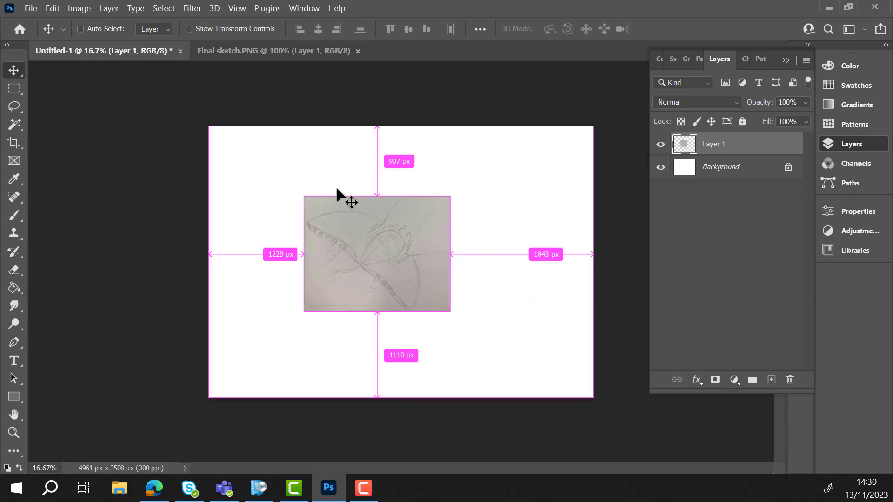
- Enlarge the sketch again to about 211% and position it near the page centre, almost filling the page height
key("ctrl+t")
left_click_drag(450, 309, 532, 376)
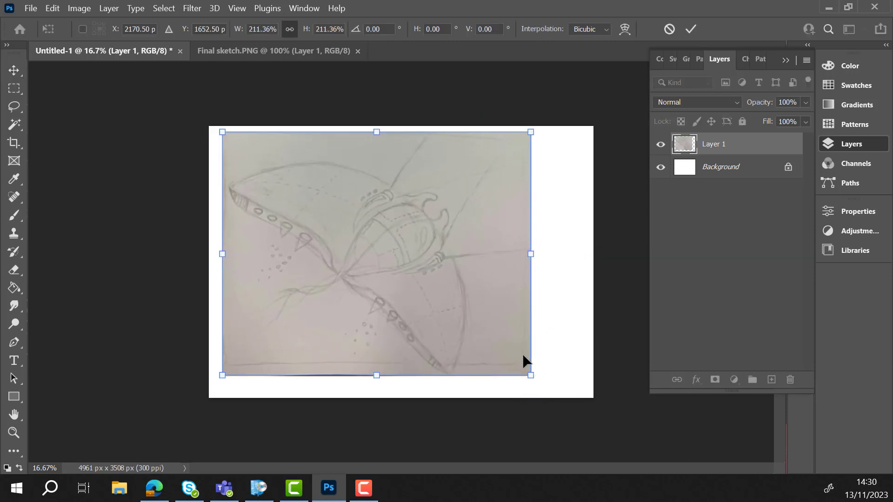
left_click_drag(477, 302, 492, 310)
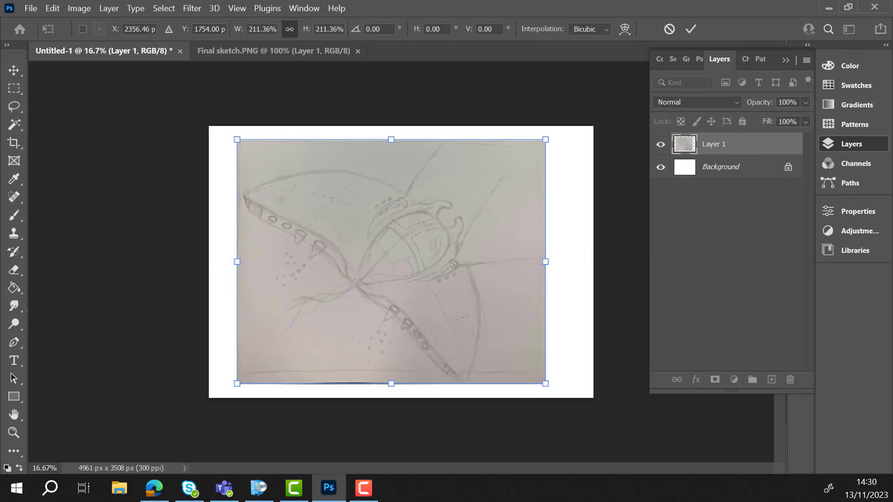
left_click(690, 29)
- Lock the sketch layer completely and add a new empty layer above it
left_click(742, 121)
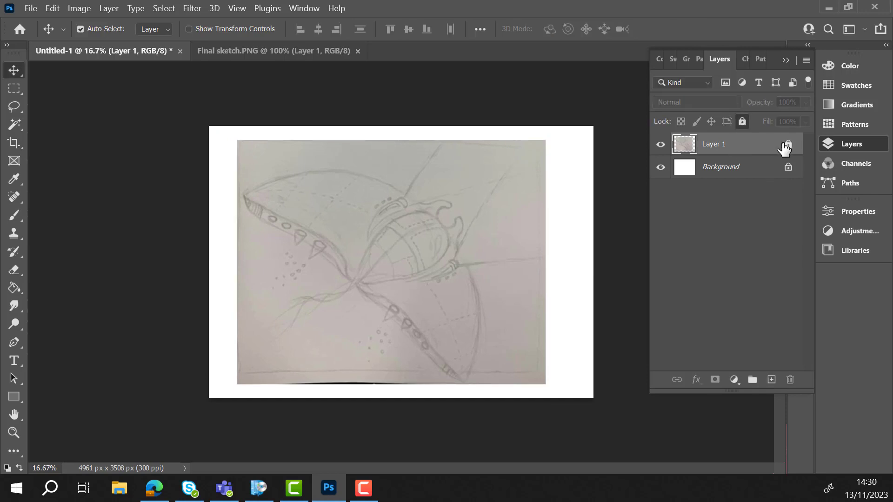
left_click(770, 380)
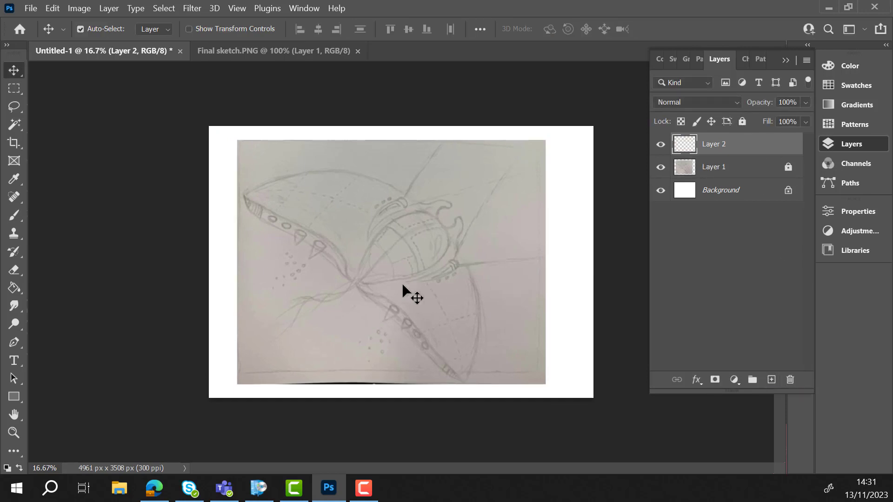
- Set the Brush tool to the Hard Round general brush at 25 px and make Layer 2 active for drawing
scroll(414, 242, "up", 5)
left_click(552, 280)
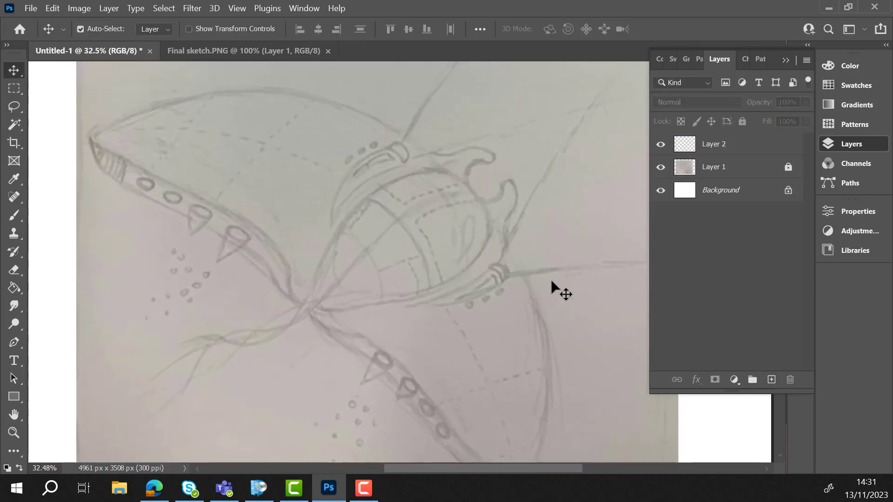
scroll(555, 260, "down", 2)
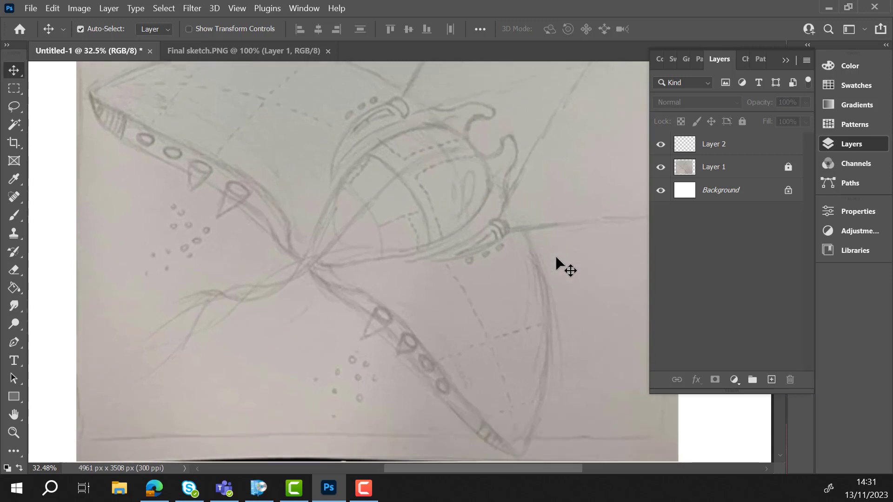
left_click(14, 215)
left_click(95, 29)
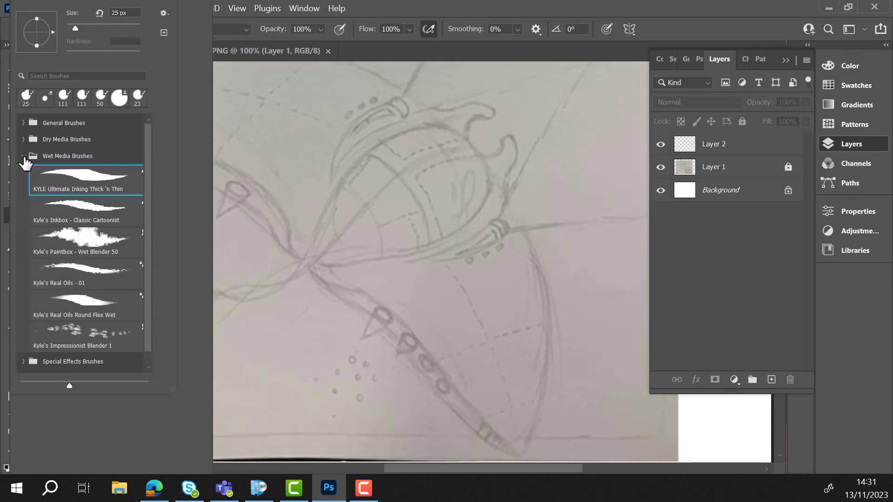
left_click(24, 157)
left_click(36, 123)
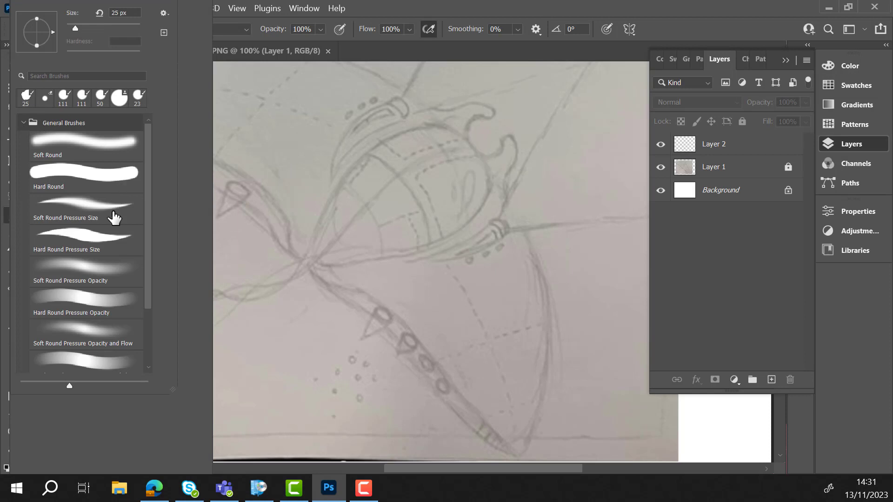
scroll(114, 218, "down", 2)
scroll(115, 218, "up", 2)
left_click(88, 177)
left_click(263, 355)
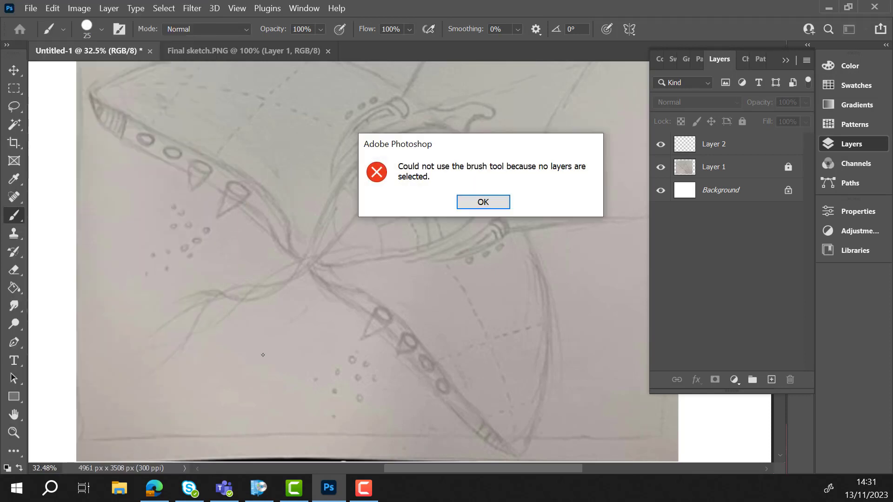
key("Return")
left_click(719, 148)
- Paint three test dabs below the sketched tail while adjusting the brush colour to dark blue, H 206, S 53, B 28
left_click_drag(227, 365, 243, 372)
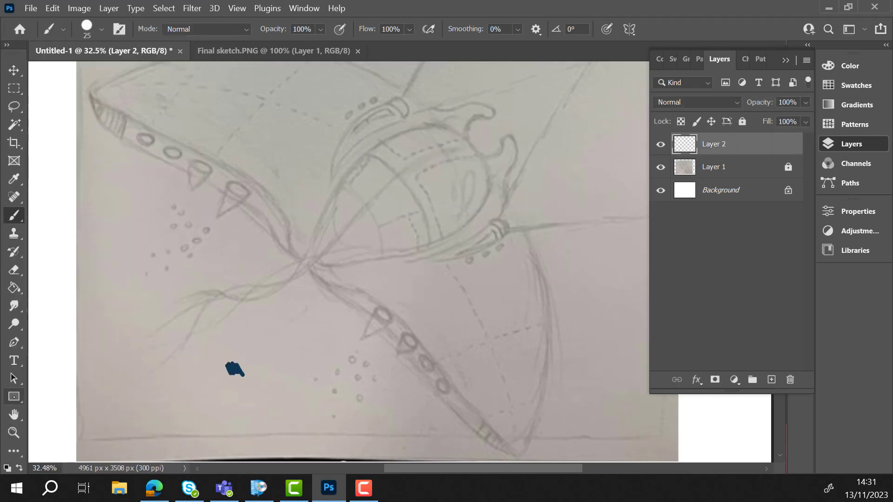
left_click(14, 396)
left_click(14, 216)
left_click(849, 66)
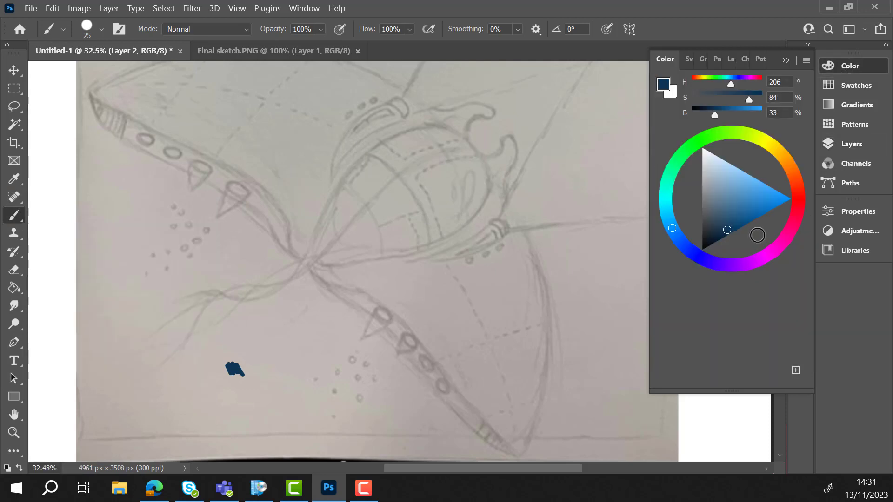
left_click_drag(727, 229, 723, 232)
left_click_drag(246, 384, 263, 382)
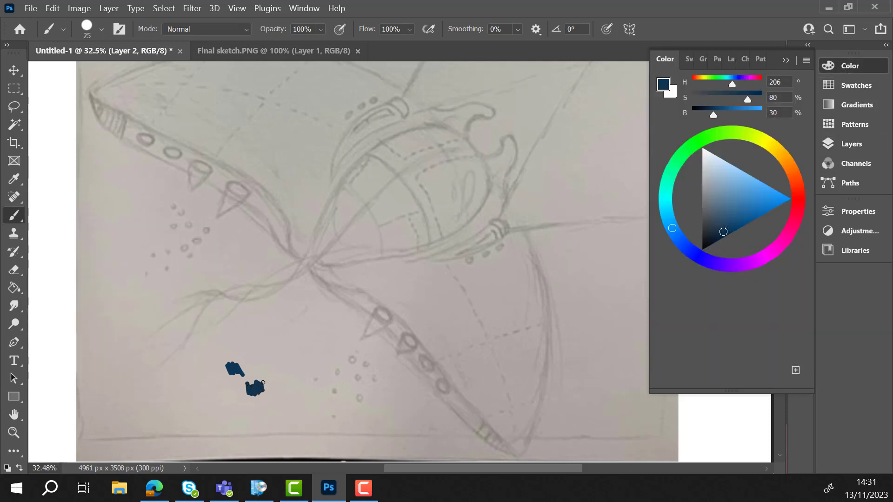
left_click_drag(723, 231, 715, 229)
mouse_move(251, 359)
left_mouse_down()
mouse_move(224, 352)
mouse_move(285, 370)
mouse_move(256, 346)
left_mouse_up()
- Lasso the three test dabs, delete them and clear the selection
left_click(14, 107)
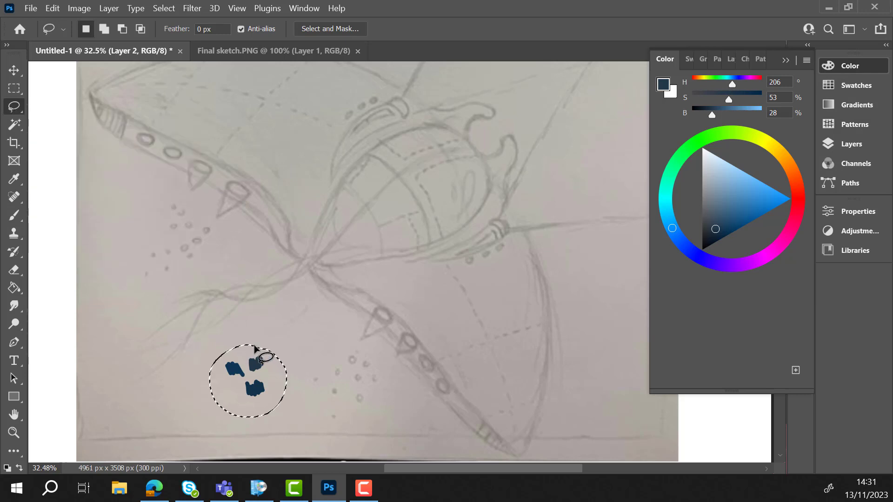
key("Delete")
key("ctrl+d")
- Trace the glider's outer outline with the Brush, following both wings, the two curled horns and the inner wing edges to the nose
left_click(14, 215)
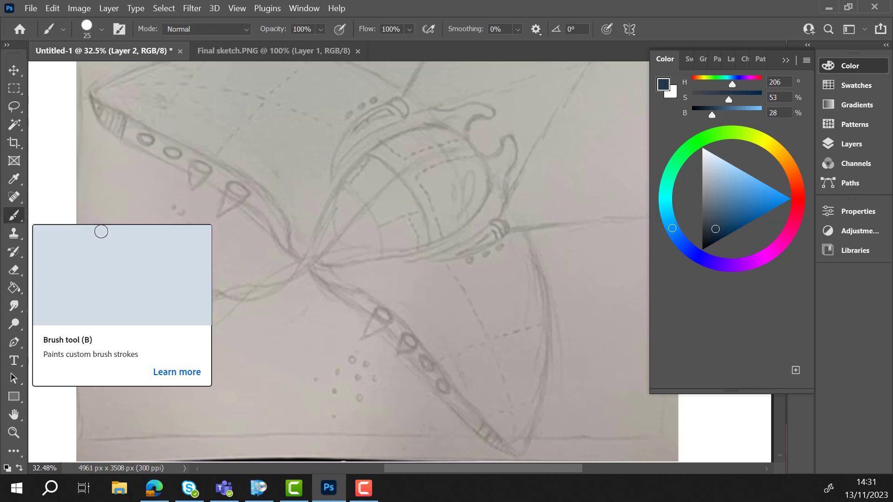
mouse_move(486, 118)
left_mouse_down()
mouse_move(473, 148)
mouse_move(491, 154)
mouse_move(505, 135)
mouse_move(515, 141)
mouse_move(502, 186)
mouse_move(551, 322)
mouse_move(539, 409)
mouse_move(517, 455)
left_mouse_up()
mouse_move(488, 118)
left_mouse_down()
mouse_move(494, 108)
mouse_move(420, 104)
mouse_move(346, 61)
left_mouse_up()
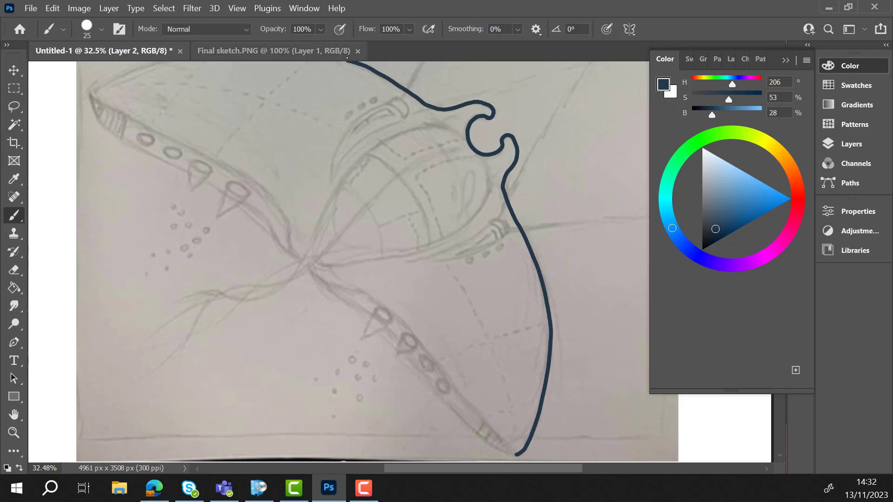
mouse_move(312, 266)
left_mouse_down()
mouse_move(415, 333)
mouse_move(515, 454)
left_mouse_up()
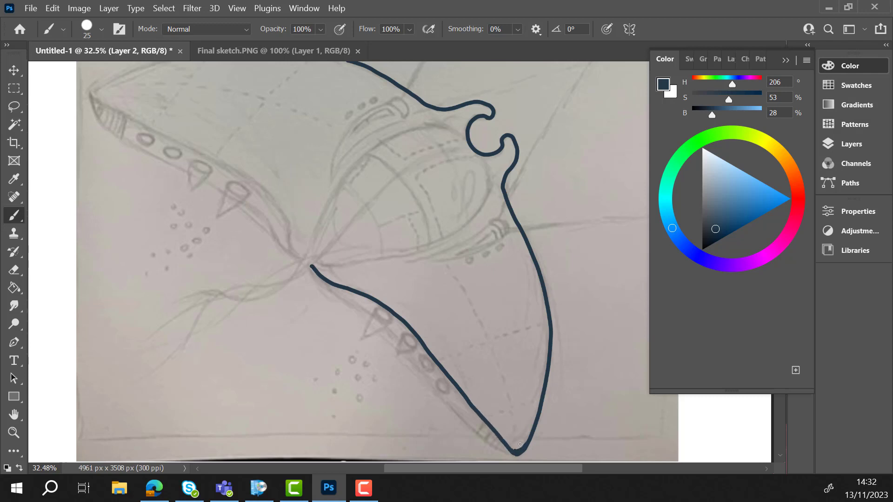
scroll(269, 239, "up", 3)
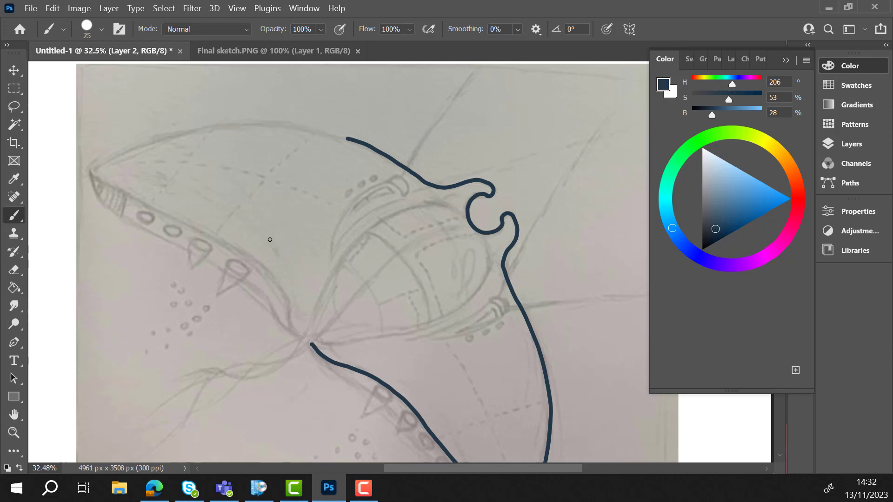
mouse_move(348, 139)
left_mouse_down()
mouse_move(226, 122)
mouse_move(135, 148)
mouse_move(92, 177)
mouse_move(246, 258)
mouse_move(278, 285)
mouse_move(313, 342)
left_mouse_up()
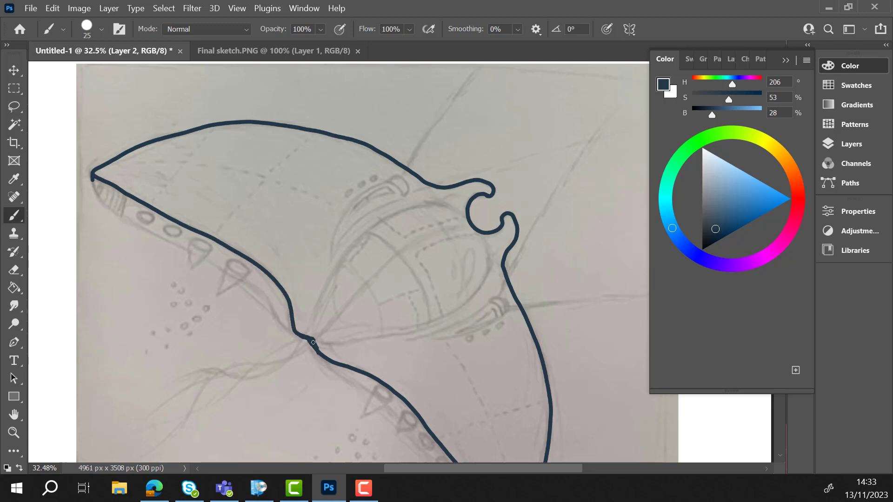
- Trace the oval cockpit between the wings, adding its curved cross band and the central line running to the nose
mouse_move(467, 218)
left_mouse_down()
mouse_move(409, 208)
mouse_move(354, 243)
mouse_move(320, 299)
mouse_move(313, 336)
left_mouse_up()
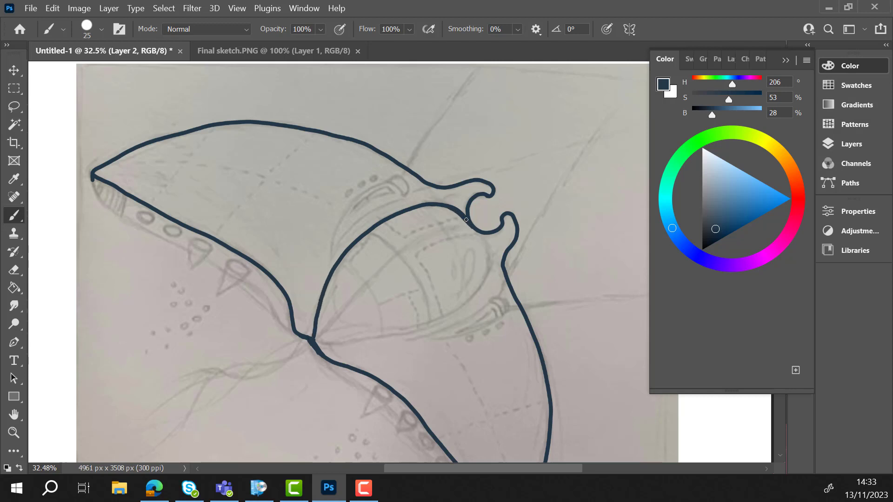
mouse_move(467, 220)
left_mouse_down()
mouse_move(483, 239)
mouse_move(480, 288)
mouse_move(413, 326)
mouse_move(336, 344)
mouse_move(317, 338)
left_mouse_up()
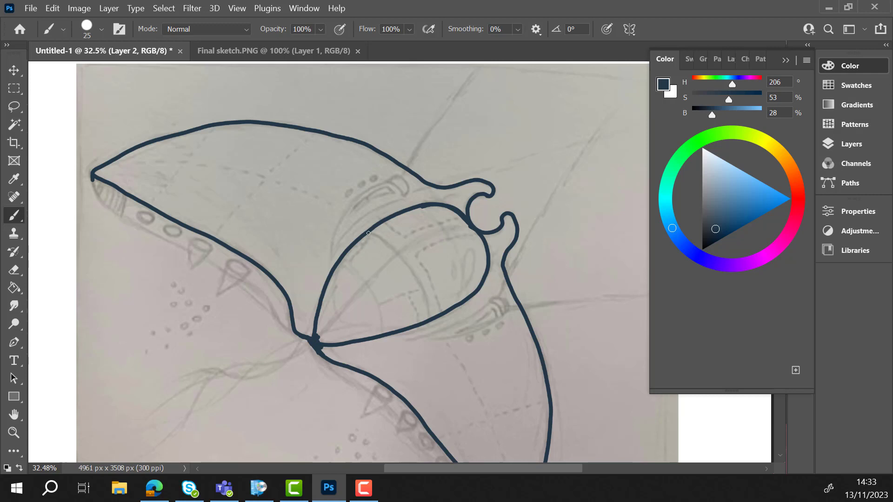
mouse_move(369, 233)
left_mouse_down()
mouse_move(409, 270)
mouse_move(427, 319)
left_mouse_up()
mouse_move(397, 255)
left_mouse_down()
mouse_move(347, 296)
mouse_move(320, 334)
left_mouse_up()
left_click_drag(397, 256, 316, 346)
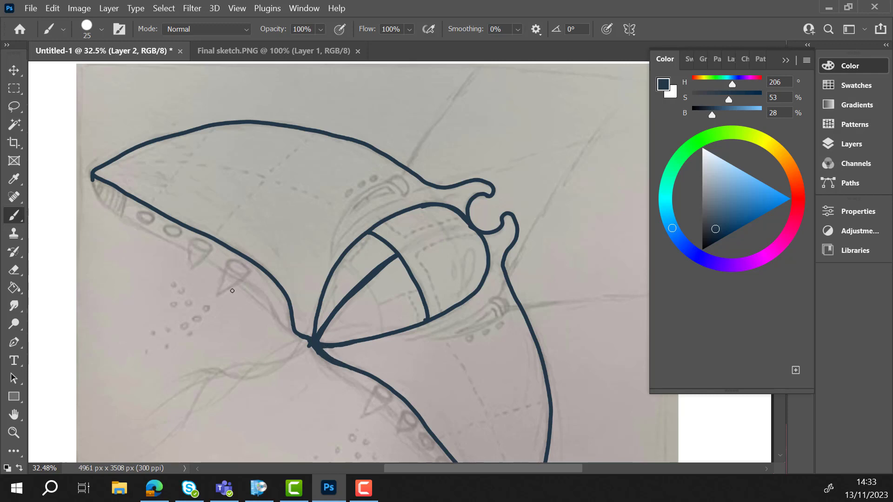
- Trace the outer line of the leading-edge band along both wings, from each wingtip to the nose, and tidy the strokes with the Eraser
mouse_move(93, 179)
left_mouse_down()
mouse_move(125, 219)
mouse_move(238, 281)
mouse_move(309, 343)
left_mouse_up()
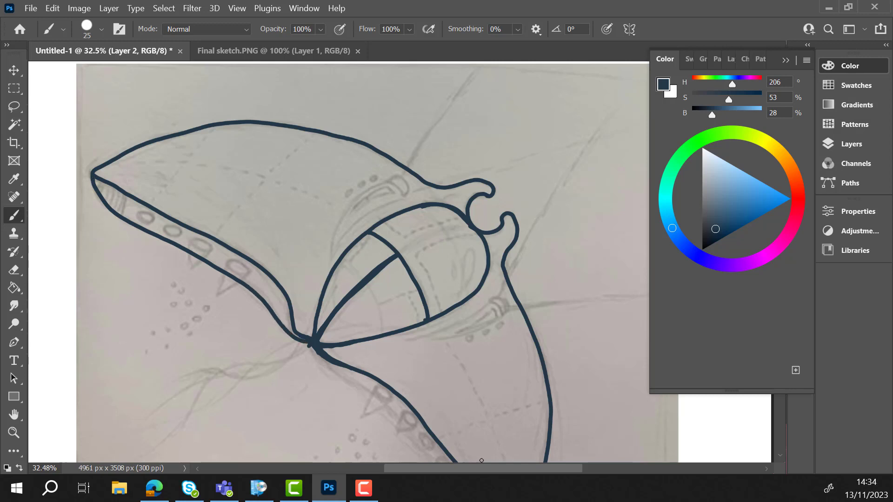
scroll(322, 81, "down", 5)
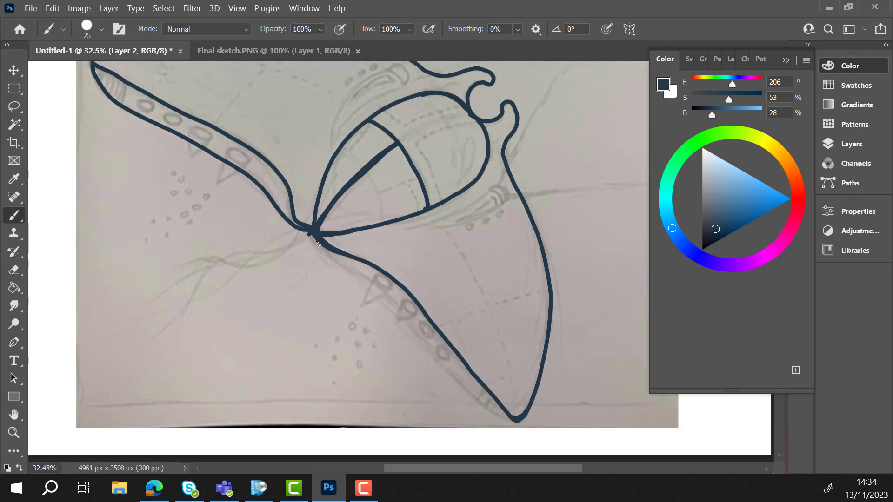
mouse_move(314, 236)
left_mouse_down()
mouse_move(326, 255)
mouse_move(379, 288)
mouse_move(482, 400)
mouse_move(515, 422)
mouse_move(531, 406)
left_mouse_up()
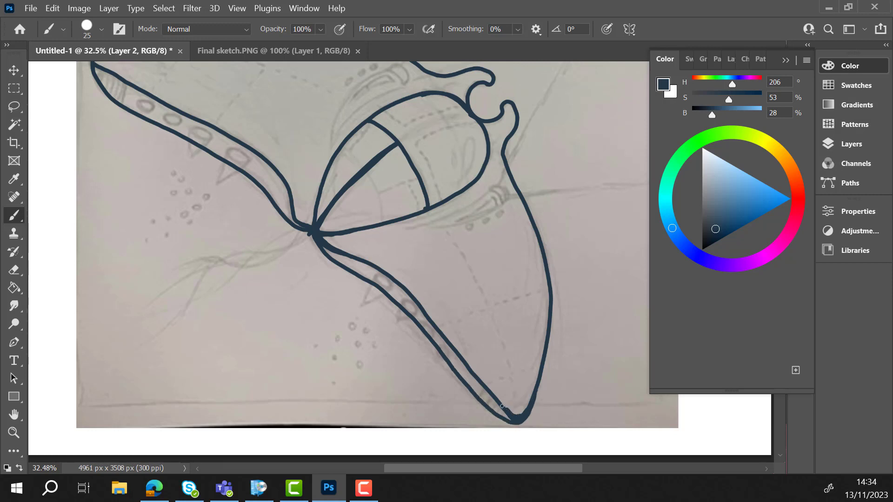
key("e")
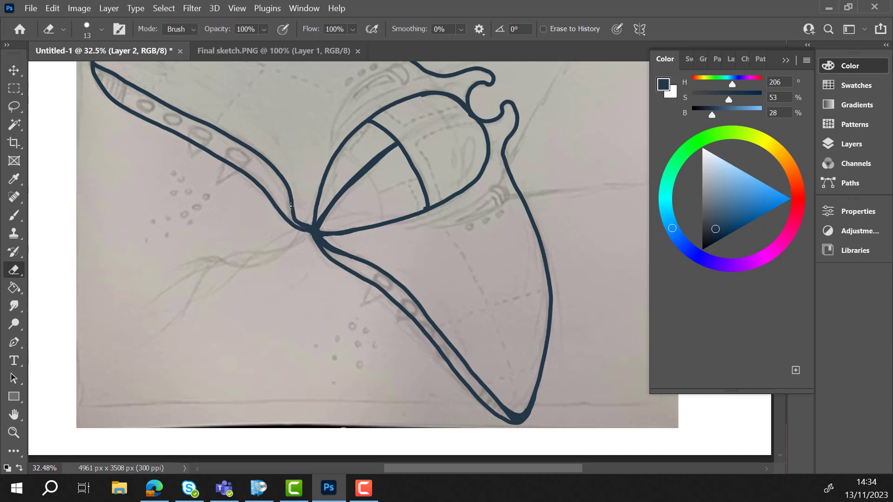
scroll(420, 203, "up", 3)
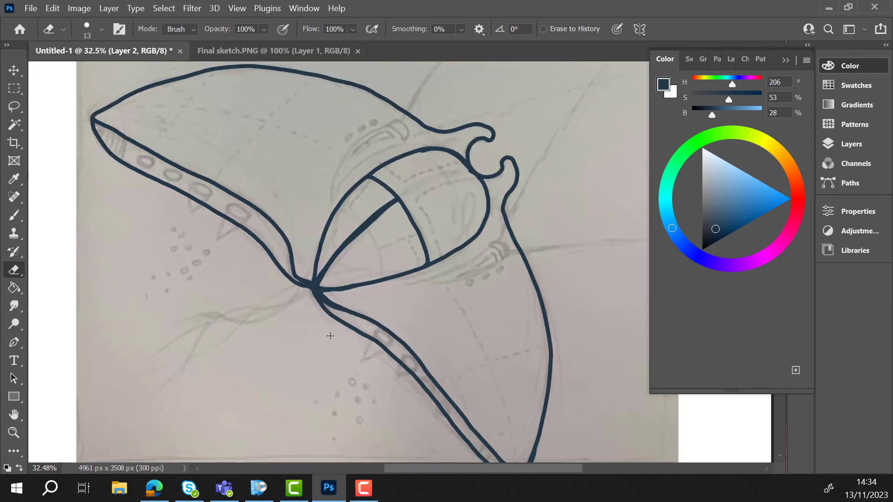
- Set the brush size to 15 px and trace the tapered, capped fin between the upper wing and the cockpit
key("b")
mouse_move(386, 160)
left_mouse_down()
mouse_move(349, 185)
mouse_move(330, 232)
left_mouse_up()
key("ctrl+z")
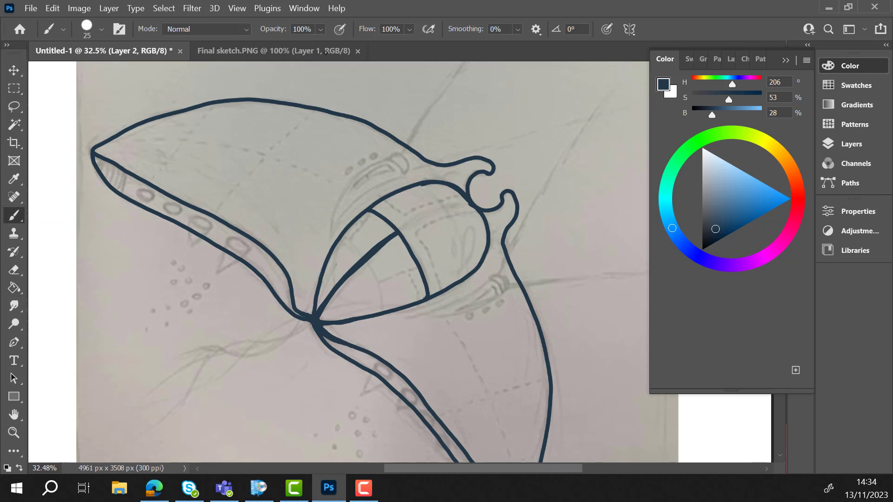
left_click(101, 29)
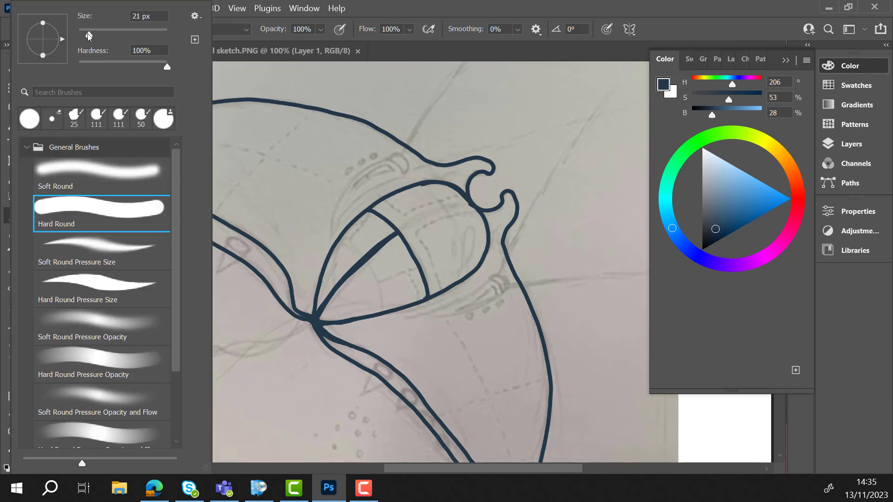
left_click_drag(88, 36, 85, 36)
left_click(388, 161)
mouse_move(388, 160)
left_mouse_down()
mouse_move(349, 187)
mouse_move(330, 235)
left_mouse_up()
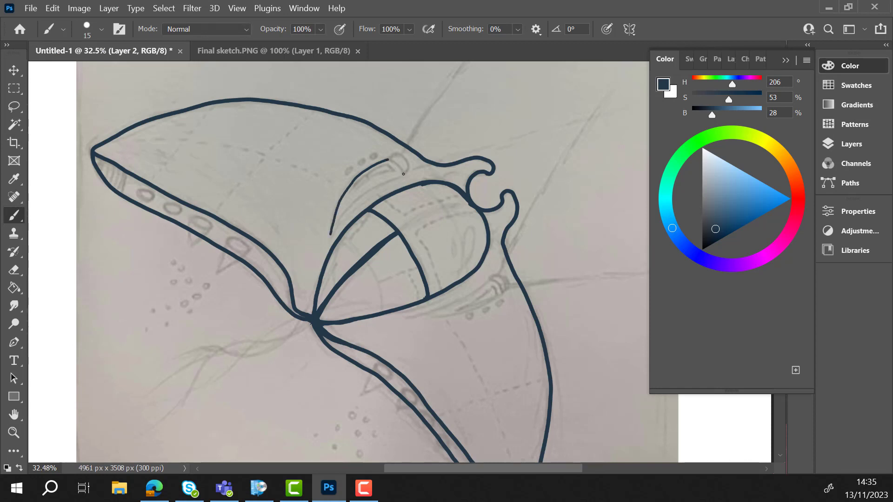
mouse_move(403, 174)
left_mouse_down()
mouse_move(369, 189)
mouse_move(332, 227)
left_mouse_up()
mouse_move(388, 158)
left_mouse_down()
mouse_move(403, 174)
mouse_move(403, 162)
mouse_move(404, 173)
left_mouse_up()
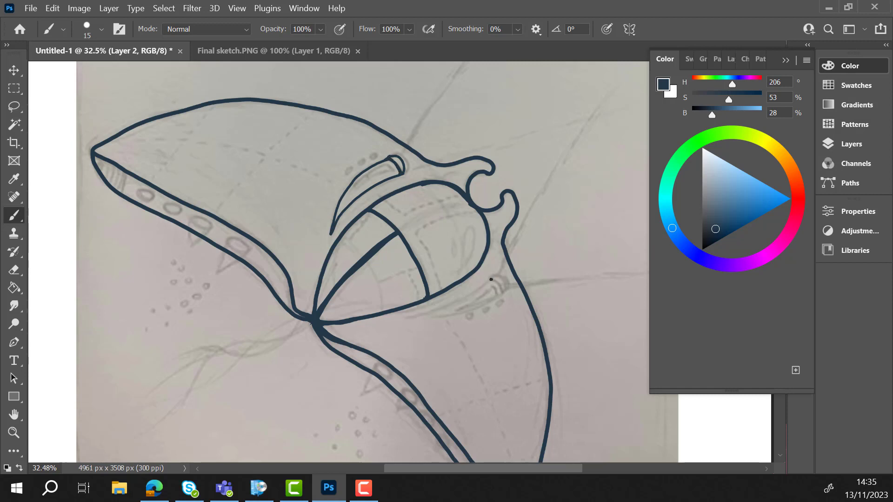
- Trace the matching tapered fin below the cockpit and close the rounded caps on both fins
left_click_drag(491, 279, 500, 293)
left_click_drag(489, 278, 404, 317)
left_click_drag(500, 297, 402, 318)
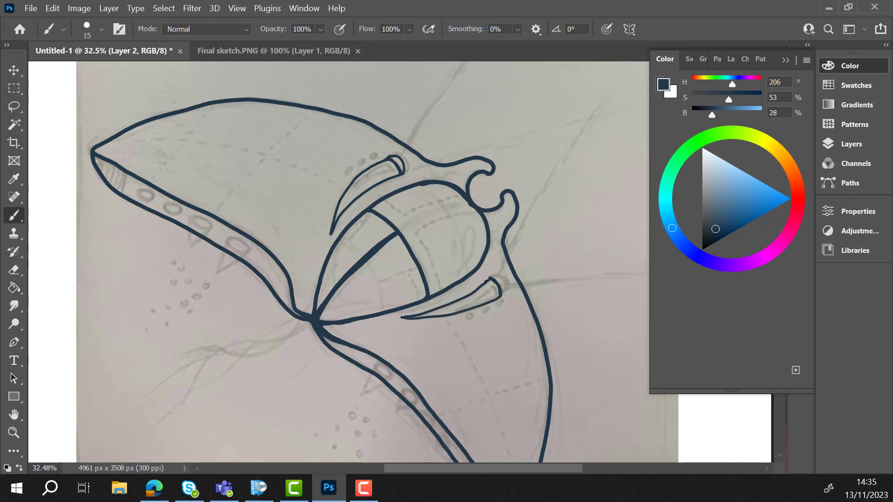
mouse_move(488, 279)
left_mouse_down()
mouse_move(467, 293)
mouse_move(503, 292)
mouse_move(503, 277)
left_mouse_up()
left_click_drag(400, 173, 401, 159)
- Draw the crossing wavy tail strands from the nose junction, fill in the corners where the lines meet and clean up with the Eraser
mouse_move(310, 321)
left_mouse_down()
mouse_move(205, 366)
mouse_move(153, 422)
mouse_move(269, 348)
mouse_move(148, 434)
mouse_move(195, 375)
left_mouse_up()
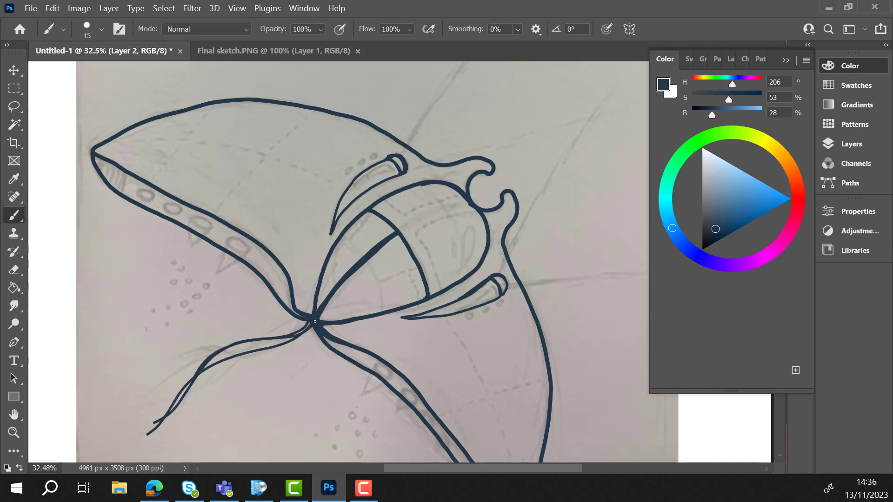
mouse_move(309, 320)
left_mouse_down()
mouse_move(162, 393)
mouse_move(289, 334)
mouse_move(163, 374)
left_mouse_up()
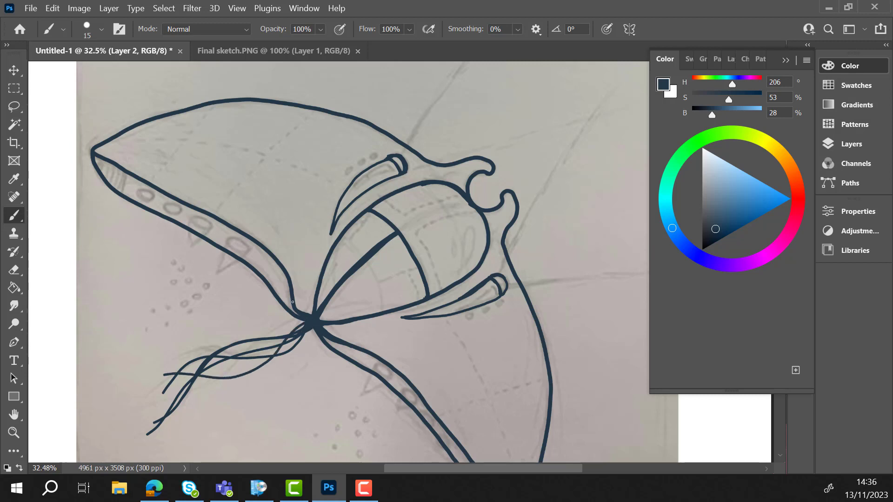
left_click_drag(304, 310, 293, 295)
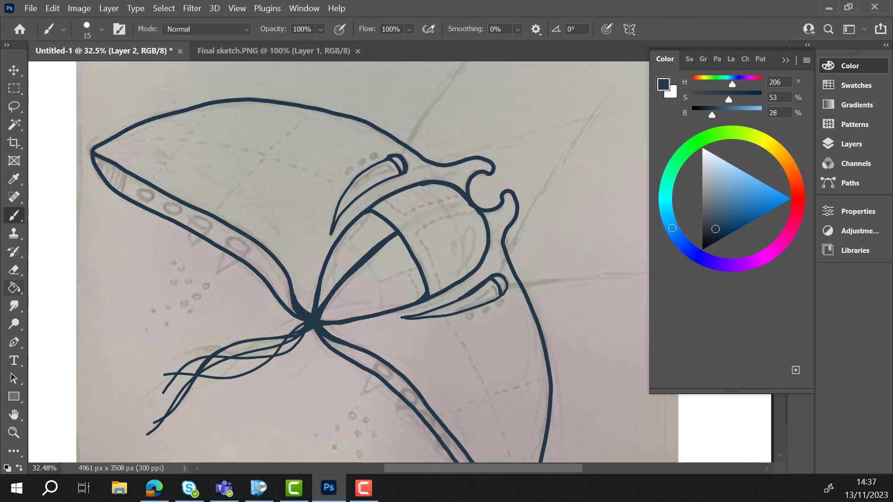
key("e")
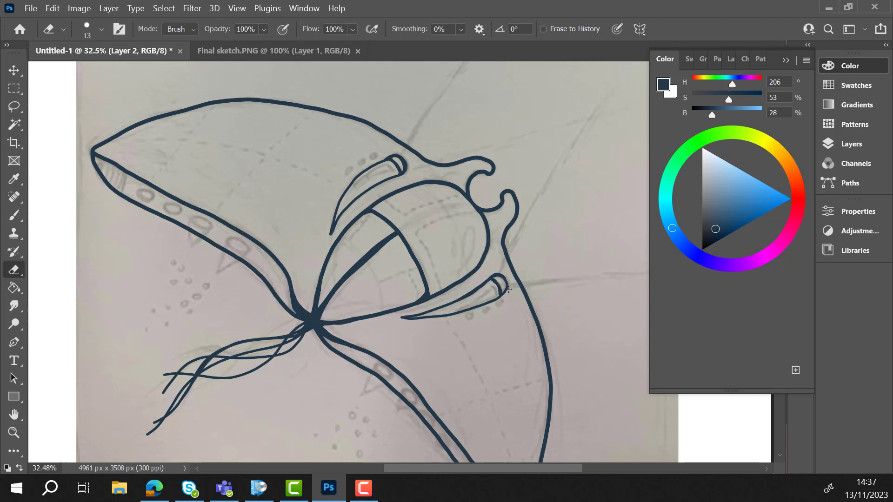
- Draw the oval portholes along both leading-edge bands and the curved hatching stripes at both wingtips with the Brush
left_click(14, 215)
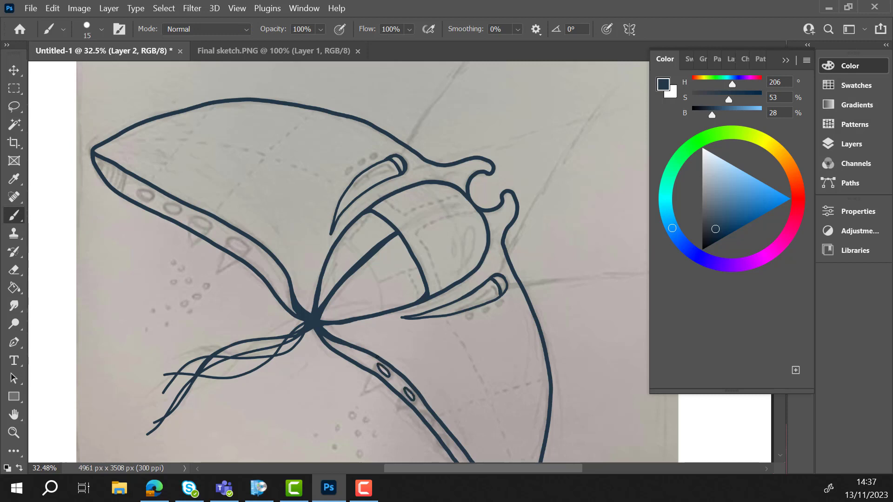
mouse_move(231, 239)
left_mouse_down()
mouse_move(243, 251)
mouse_move(139, 190)
left_mouse_up()
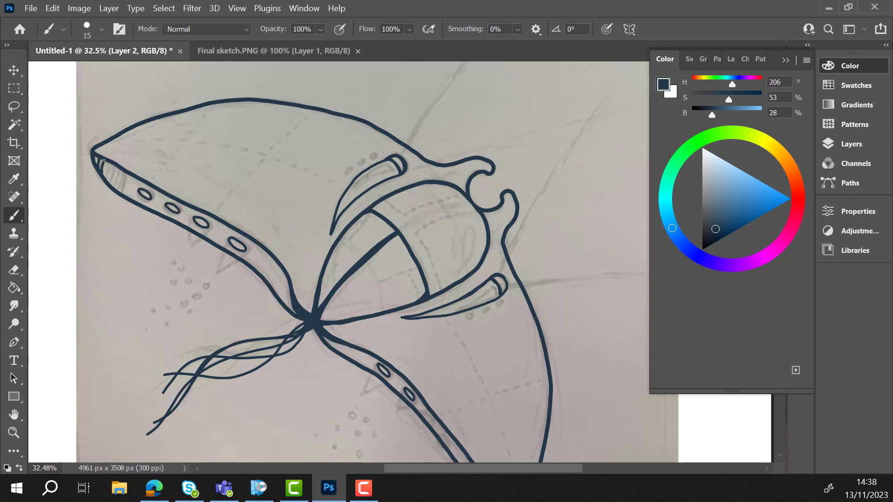
mouse_move(106, 161)
left_mouse_down()
mouse_move(108, 181)
mouse_move(124, 196)
left_mouse_up()
scroll(514, 299, "down", 5)
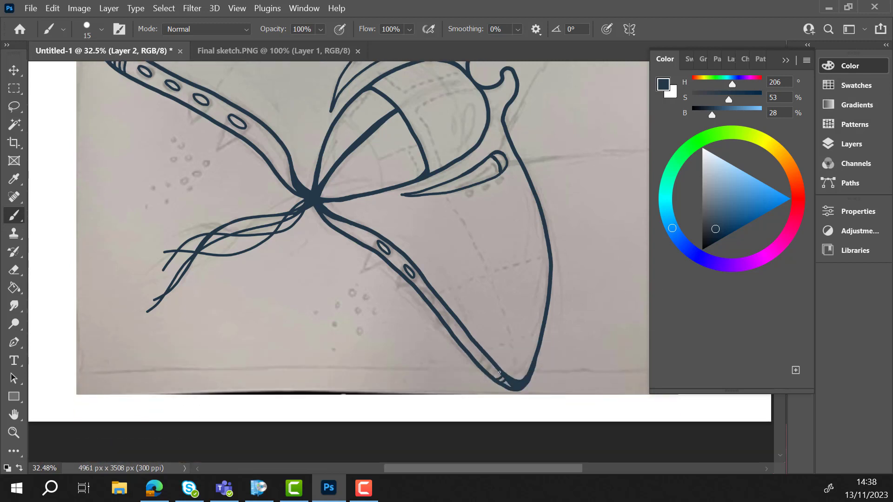
left_click_drag(492, 373, 500, 378)
left_click_drag(491, 368, 486, 364)
left_click_drag(466, 338, 469, 343)
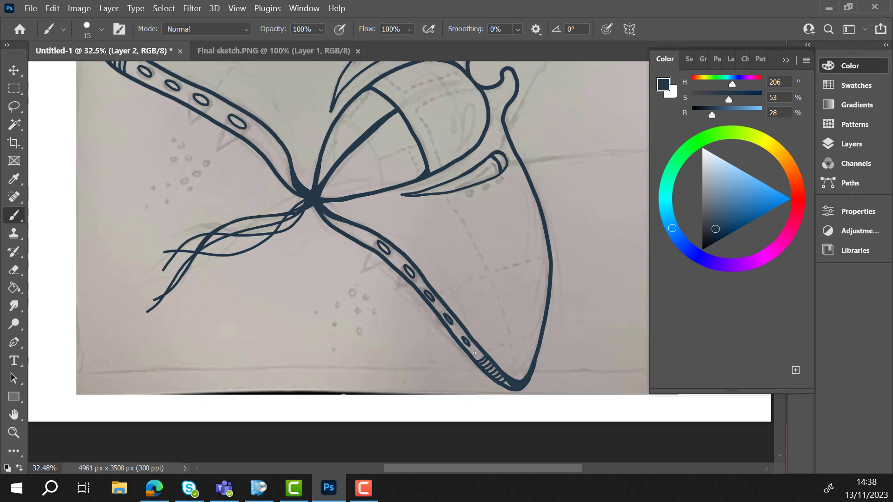
- Draw pointed spikes from the two portholes nearest the nose on each wing and trim their tips with the Eraser
mouse_move(377, 241)
left_mouse_down()
mouse_move(353, 277)
mouse_move(389, 253)
mouse_move(390, 290)
left_mouse_up()
mouse_move(228, 118)
left_mouse_down()
mouse_move(212, 152)
mouse_move(229, 141)
mouse_move(210, 152)
left_mouse_up()
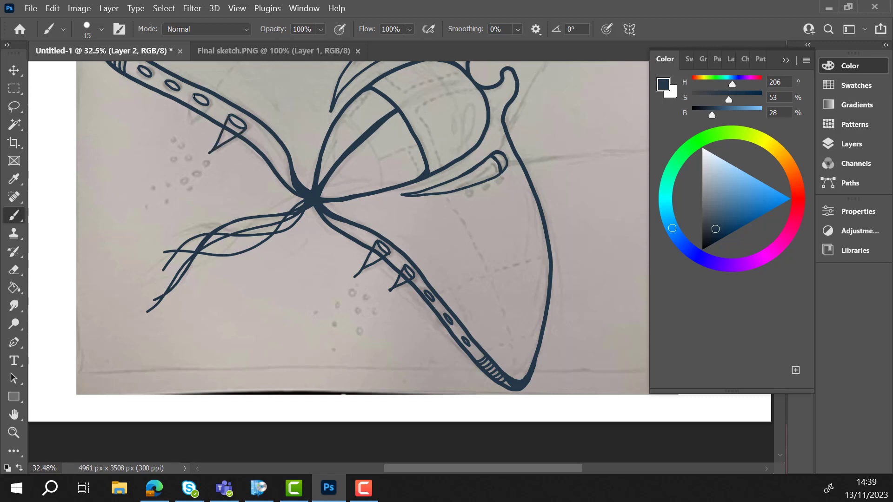
left_click_drag(193, 96, 181, 129)
key("e")
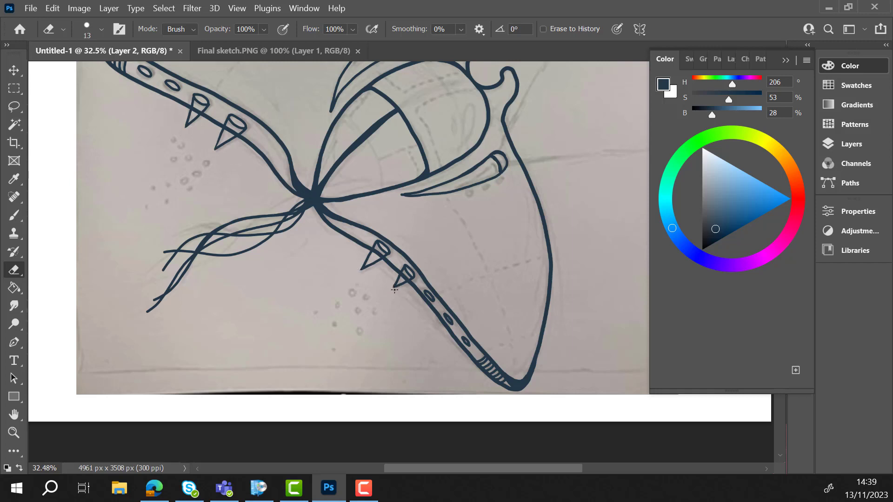
scroll(152, 157, "up", 3)
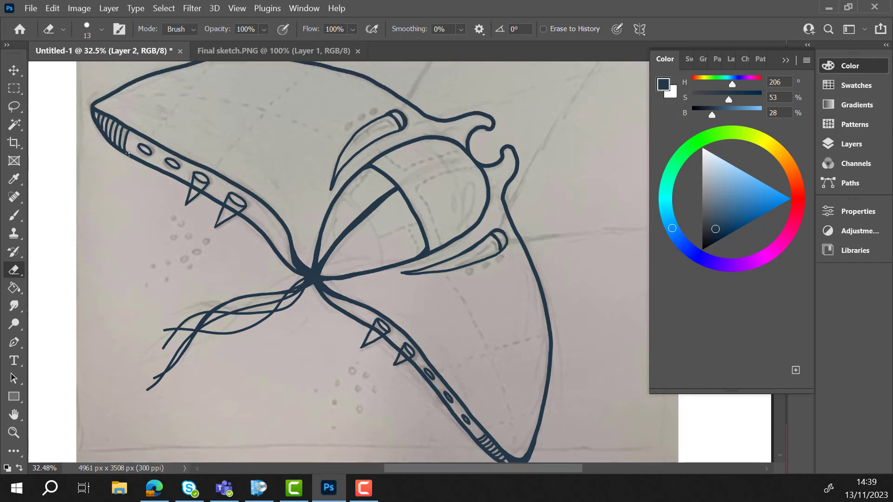
scroll(117, 140, "down", 1)
scroll(96, 125, "up", 1)
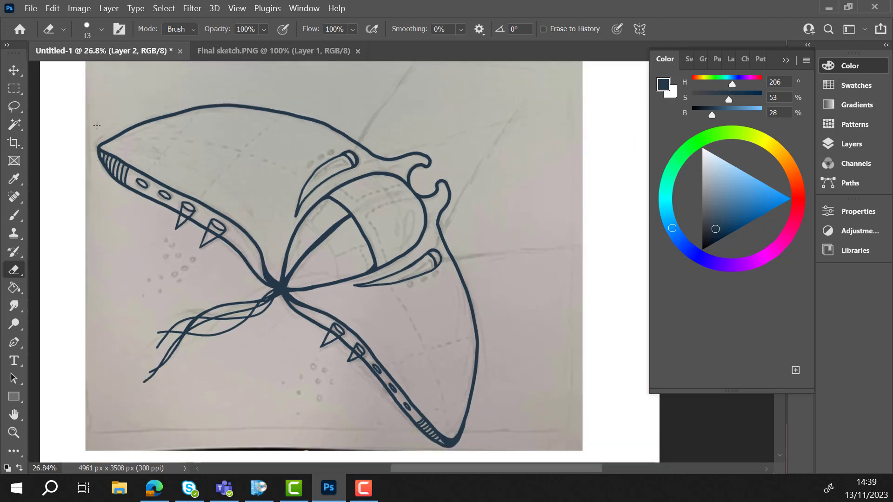
- Rename the line-art layer, Layer 2, as outline and lock it
left_click(851, 144)
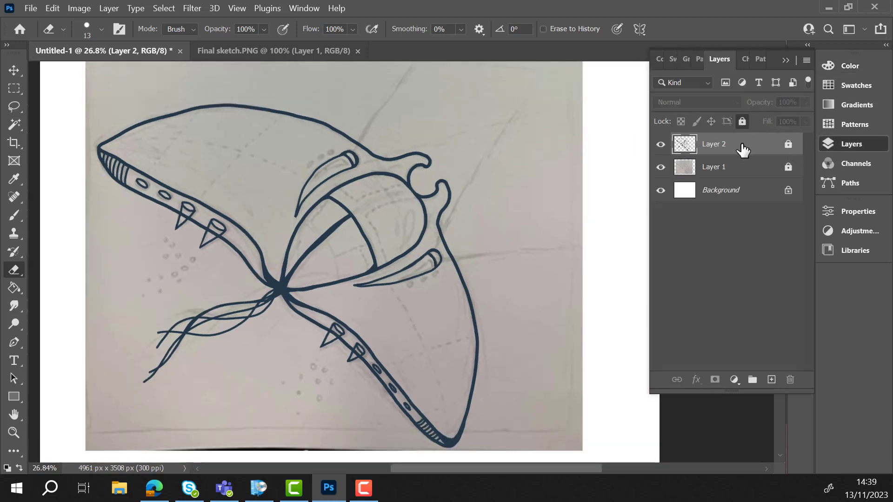
double_click(725, 146)
type("outline")
key("Return")
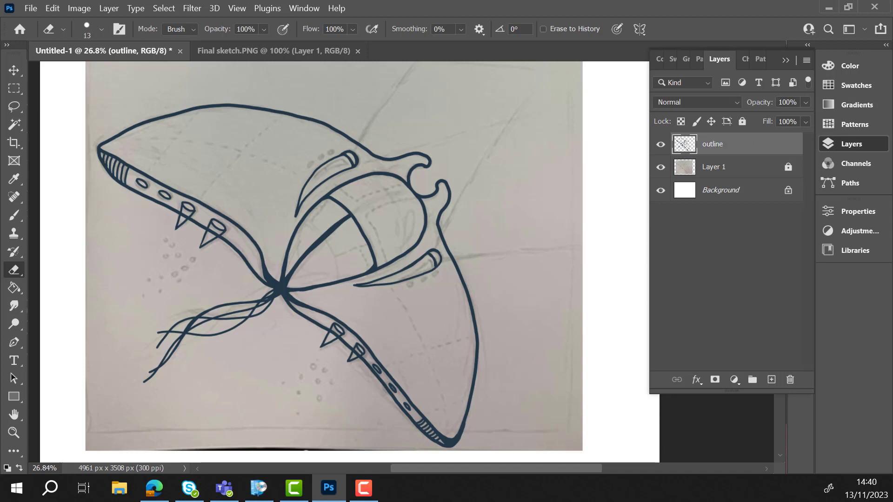
left_click(742, 121)
- Add a new layer above the outline layer and name it details
left_click(771, 380)
double_click(716, 145)
type("details")
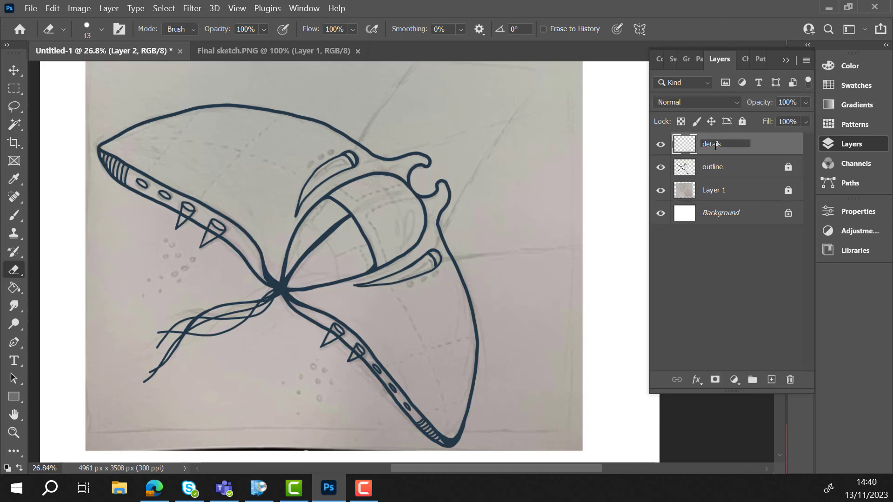
key("Return")
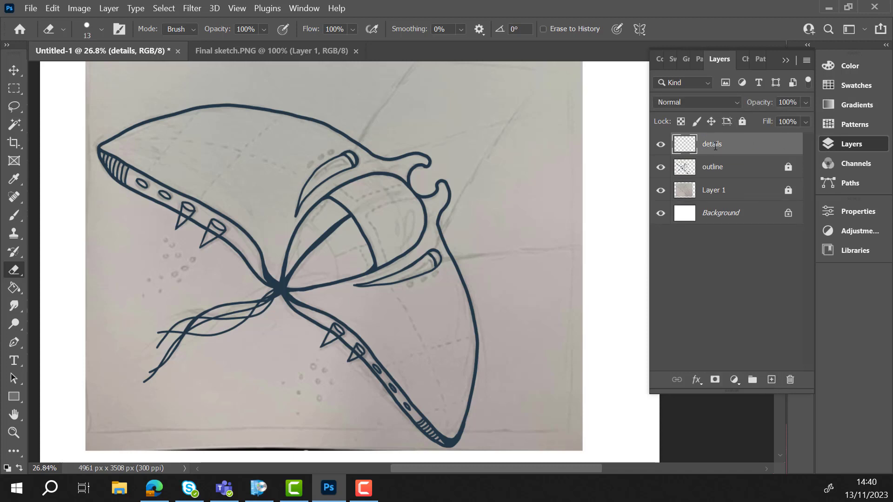
- Set the brush size to 12 px and trace the long dashed seam down the lower wing from the cockpit fin toward the wingtip
scroll(349, 319, "up", 5)
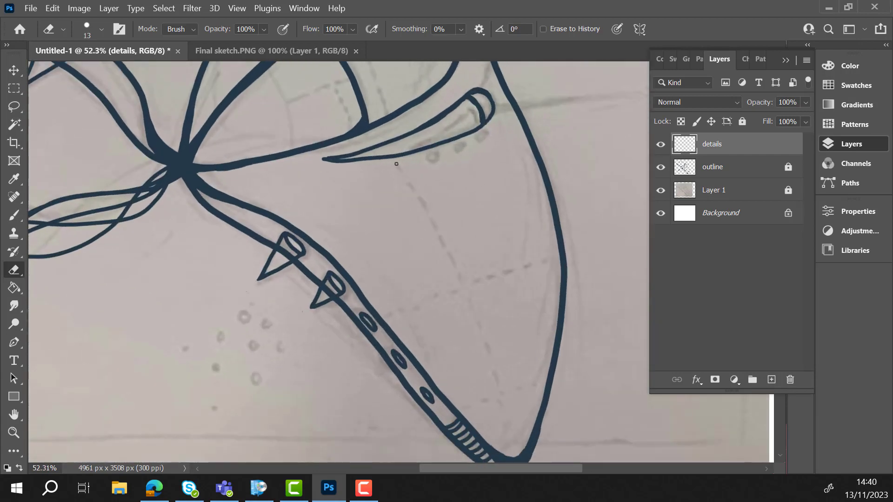
key("b")
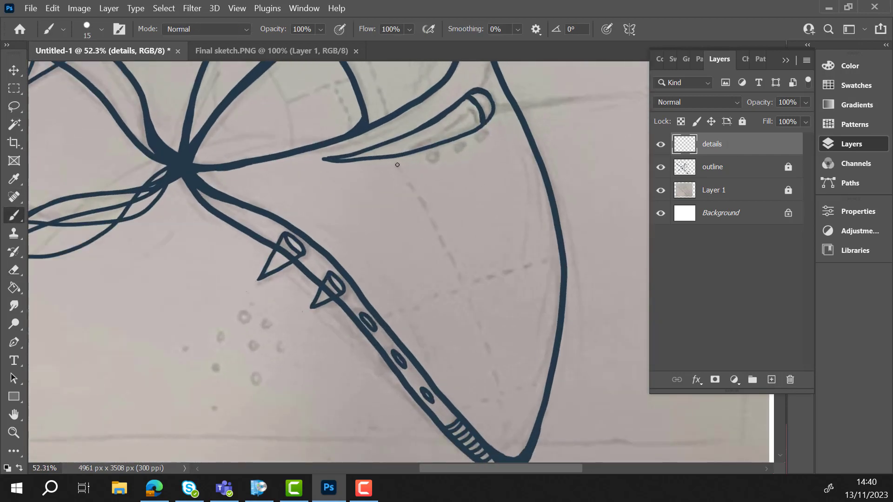
key("ctrl+z")
left_click(101, 29)
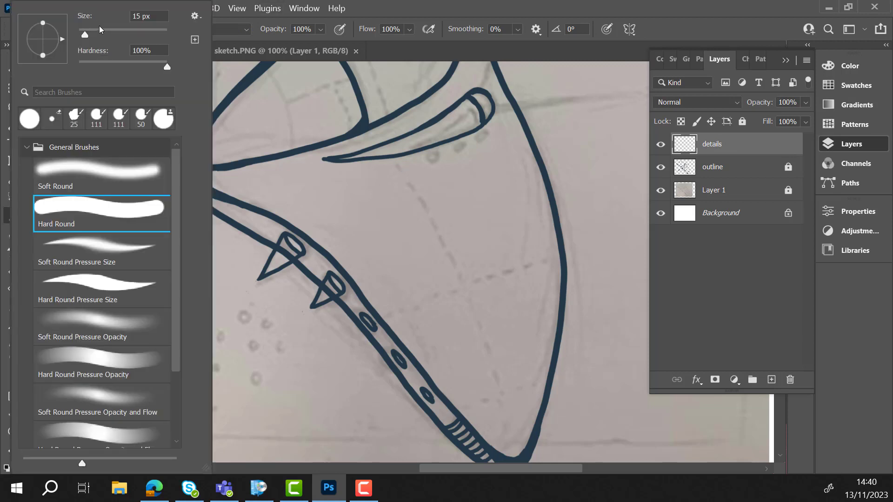
left_click_drag(89, 36, 82, 35)
left_click(398, 165)
left_click_drag(408, 181, 412, 188)
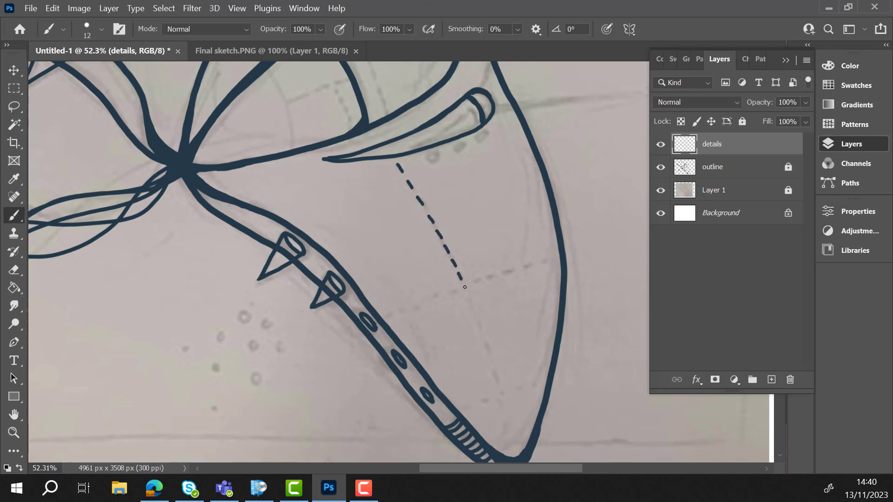
left_click_drag(464, 285, 469, 294)
left_click_drag(469, 298, 484, 337)
left_click_drag(484, 340, 489, 350)
- Trace the dashed cross seams on the lower wing, on both sides of the long seam and near the wingtip
left_click_drag(473, 281, 493, 274)
left_click_drag(498, 273, 508, 271)
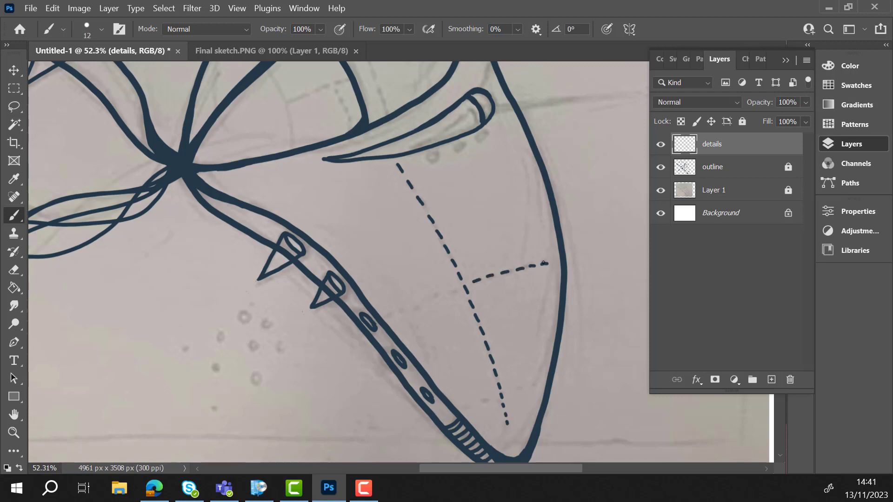
left_click_drag(441, 297, 433, 301)
left_click_drag(428, 303, 398, 323)
left_click_drag(519, 388, 533, 387)
- Trace the long curved dashed seam along the upper wing from the cockpit fin to the wingtip
scroll(6, 332, "up", 7)
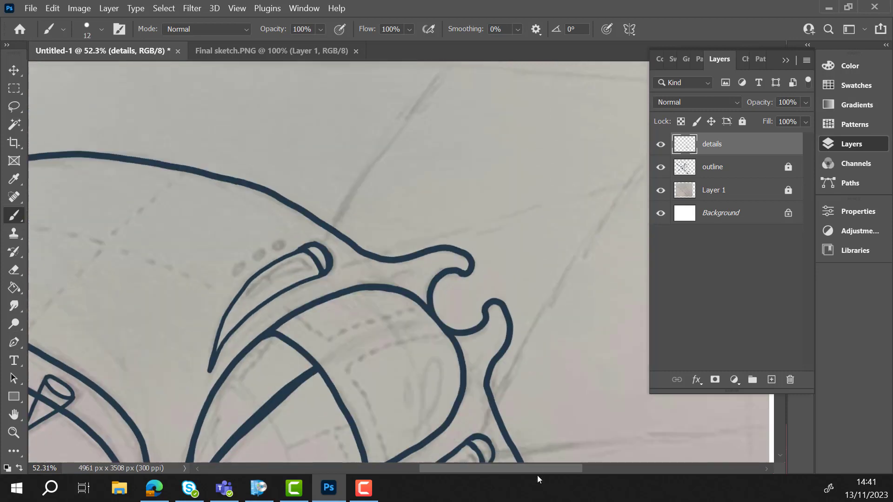
left_click_drag(541, 470, 476, 470)
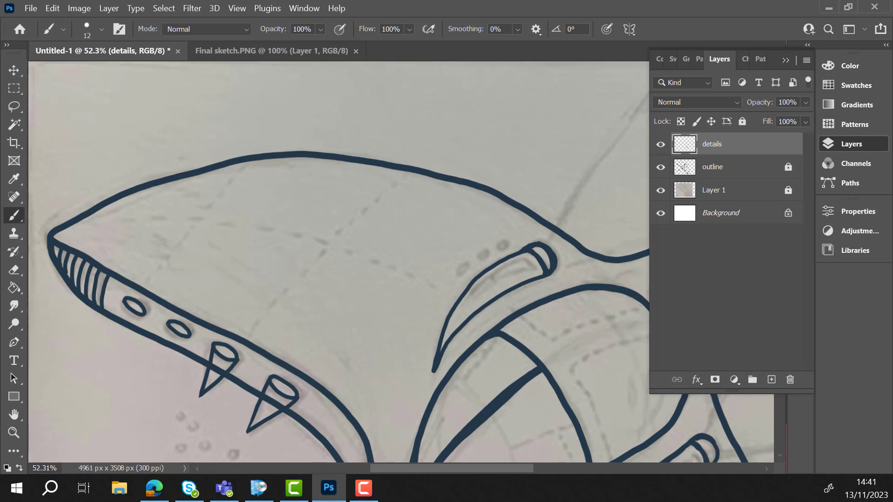
left_click_drag(417, 279, 393, 268)
left_click_drag(381, 265, 358, 256)
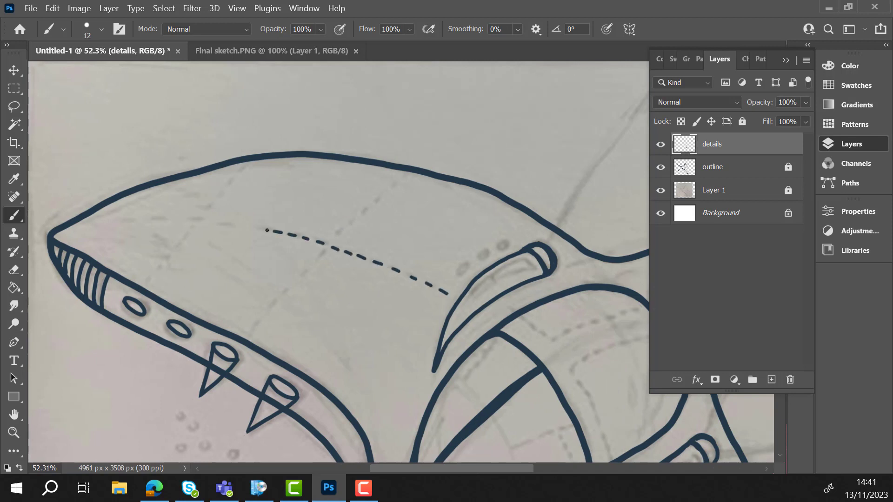
left_click_drag(268, 230, 257, 228)
left_click_drag(252, 227, 240, 224)
left_click_drag(145, 219, 136, 219)
left_click_drag(131, 219, 122, 219)
left_click_drag(113, 220, 106, 221)
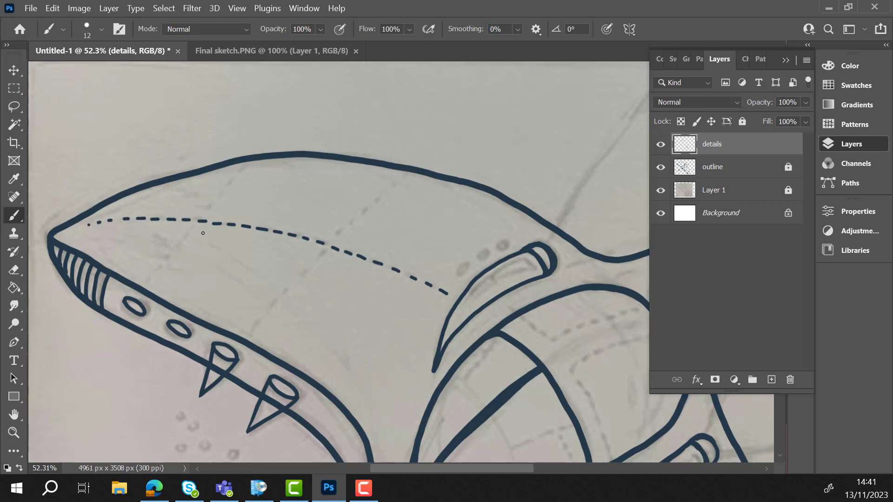
- Trace the two dashed cross seams on the upper wing, above and below the long curved seam
left_click_drag(332, 240, 338, 232)
left_click_drag(341, 226, 377, 197)
left_click_drag(380, 193, 390, 187)
left_click_drag(324, 253, 316, 260)
left_click_drag(312, 264, 291, 286)
left_click_drag(288, 290, 269, 311)
left_click_drag(266, 315, 261, 322)
left_click_drag(221, 193, 227, 187)
left_click_drag(228, 184, 244, 169)
left_click_drag(195, 227, 179, 245)
left_click_drag(176, 250, 169, 259)
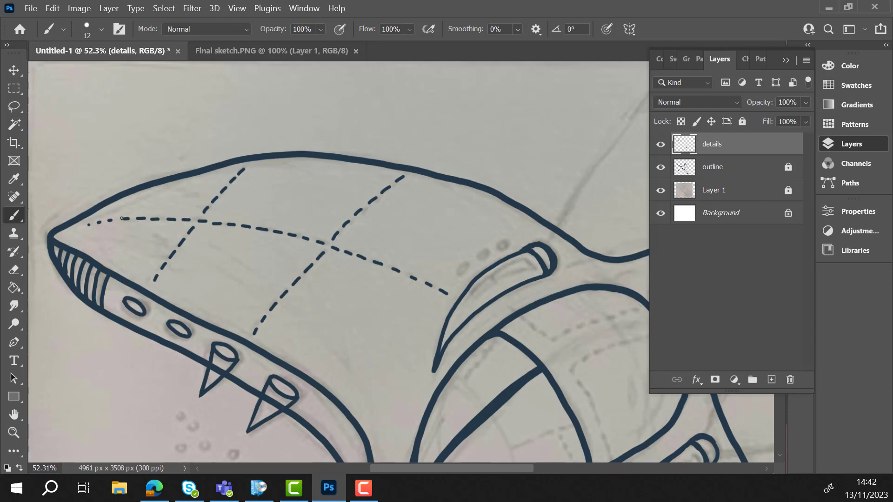
- Trace the dashed curved seam across the rear of the cockpit and the small dashed panel beside it
scroll(35, 231, "down", 10)
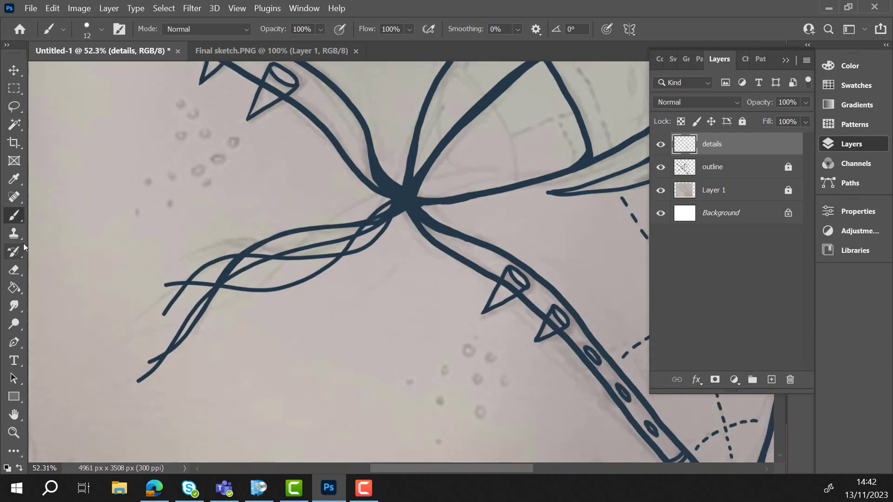
scroll(23, 243, "up", 10)
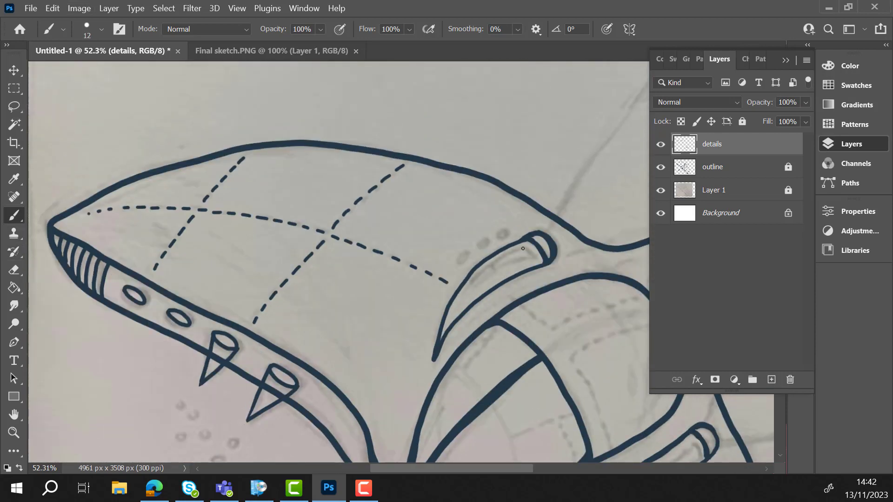
left_click(851, 143)
scroll(747, 248, "down", 5)
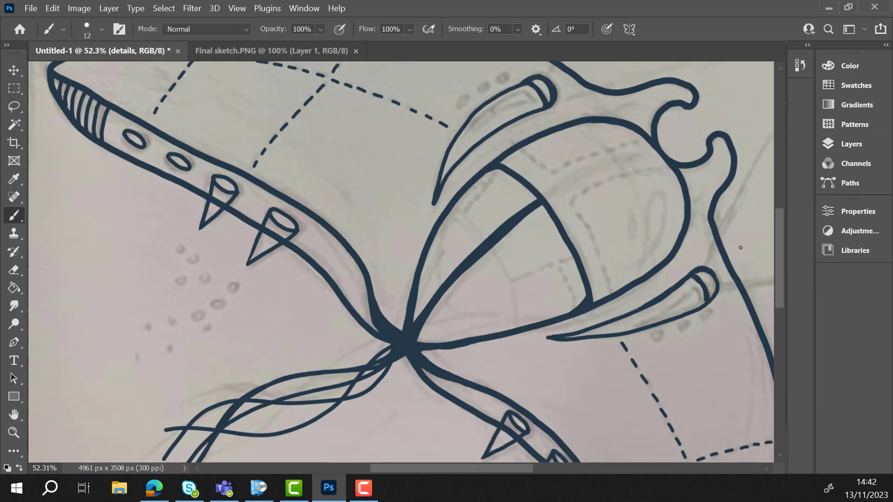
left_click_drag(492, 239, 505, 262)
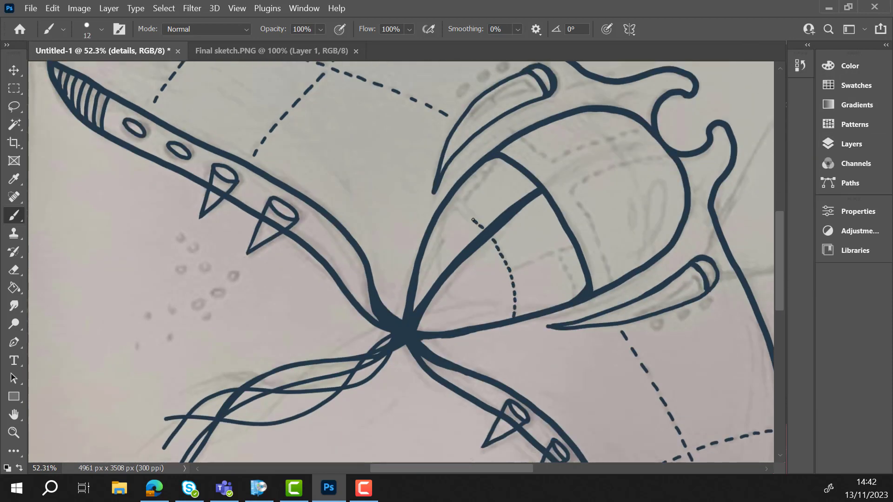
left_click_drag(473, 220, 459, 209)
left_click_drag(525, 298, 523, 314)
mouse_move(532, 261)
left_mouse_down()
mouse_move(560, 253)
mouse_move(567, 284)
left_mouse_up()
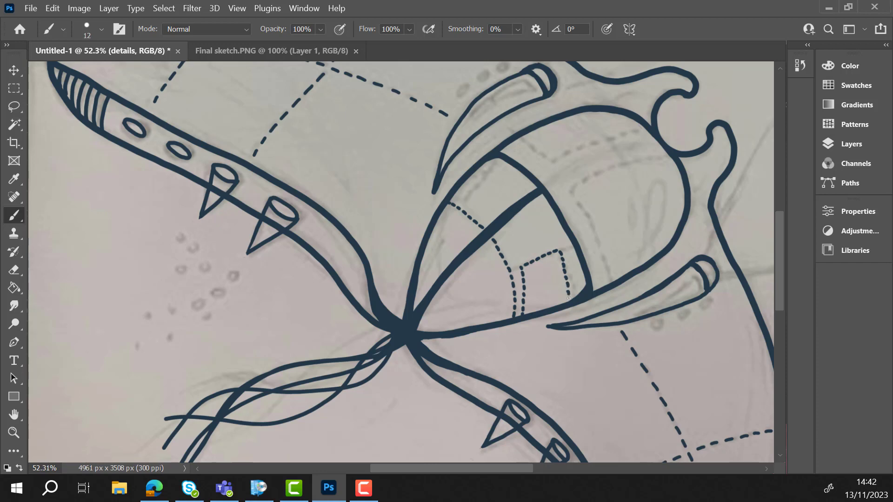
- Lock the details layer, then add a new layer above it and name it lights
key("ctrl+0")
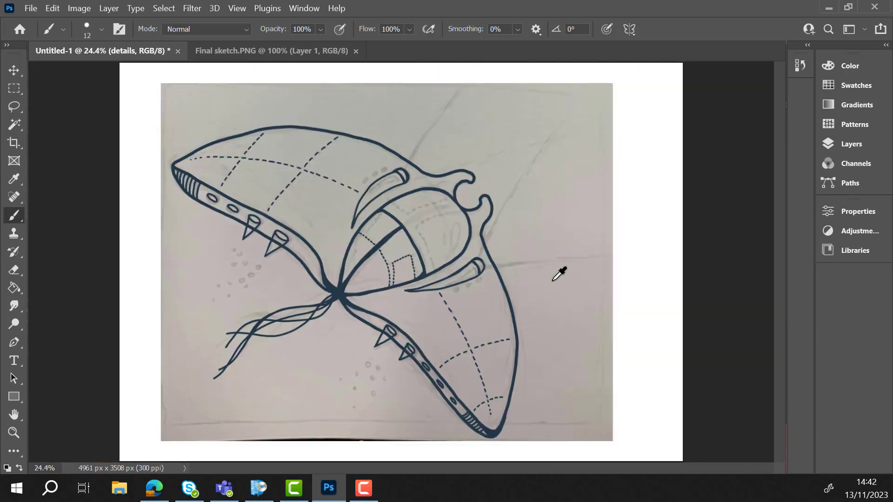
left_click(851, 144)
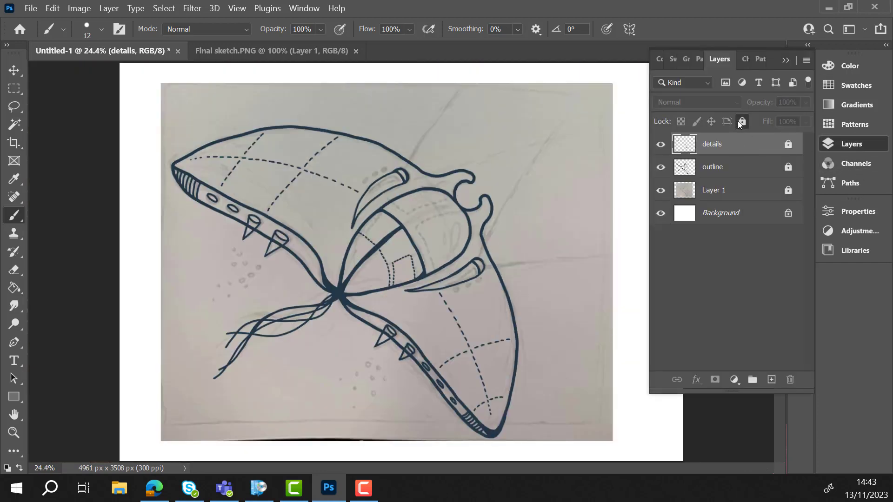
left_click(771, 380)
double_click(711, 149)
type("lights")
key("Return")
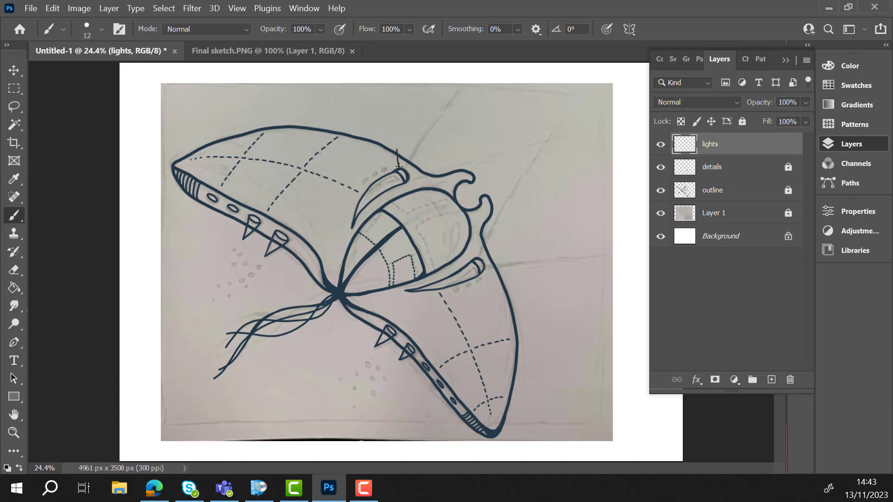
- Draw two diverging beam lines from each of the two lamps beside the cockpit, out toward the page edges
left_click_drag(396, 150, 382, 65)
left_click_drag(408, 179, 612, 158)
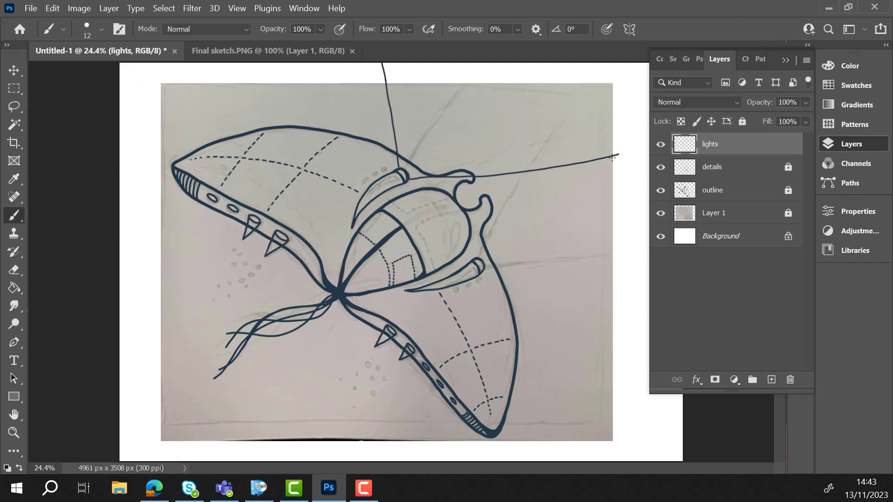
left_click_drag(478, 254, 568, 75)
mouse_move(484, 270)
left_mouse_down()
mouse_move(614, 320)
mouse_move(693, 369)
left_mouse_up()
- Remove the ends of the two inner beam lines beyond the point where they cross
scroll(538, 285, "down", 2)
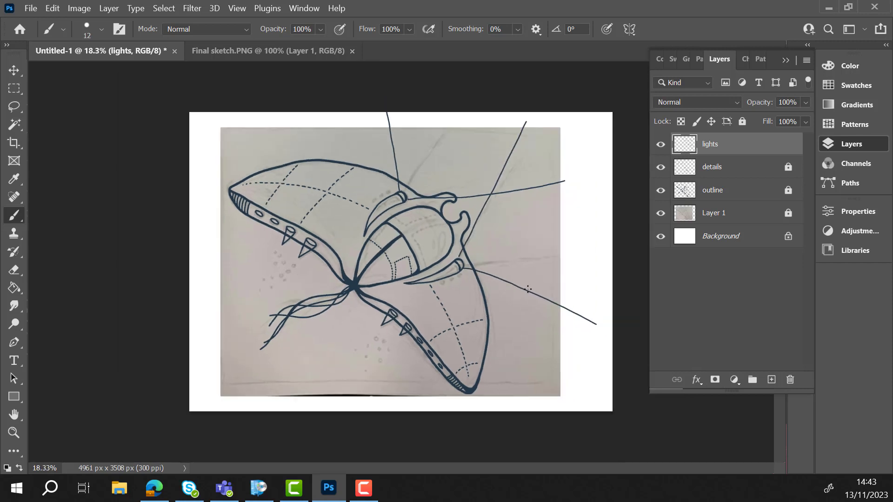
key("e")
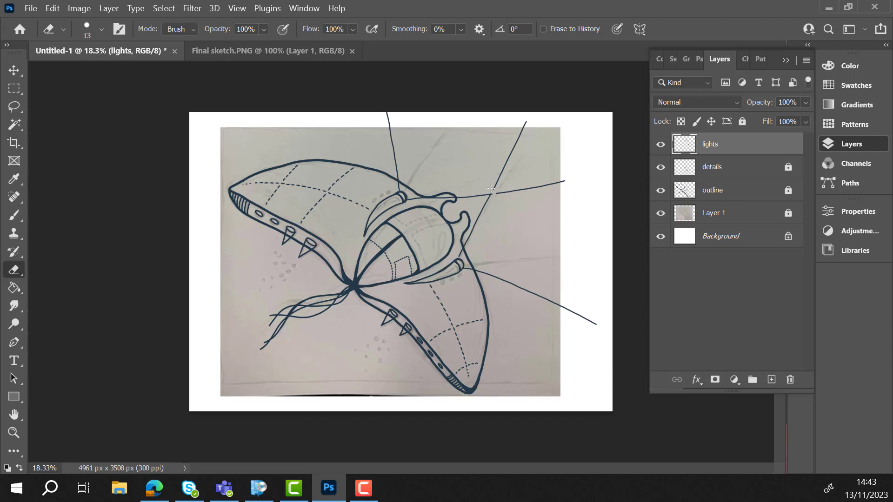
key("l")
mouse_move(493, 163)
left_mouse_down()
mouse_move(493, 191)
mouse_move(527, 204)
mouse_move(581, 167)
mouse_move(525, 114)
left_mouse_up()
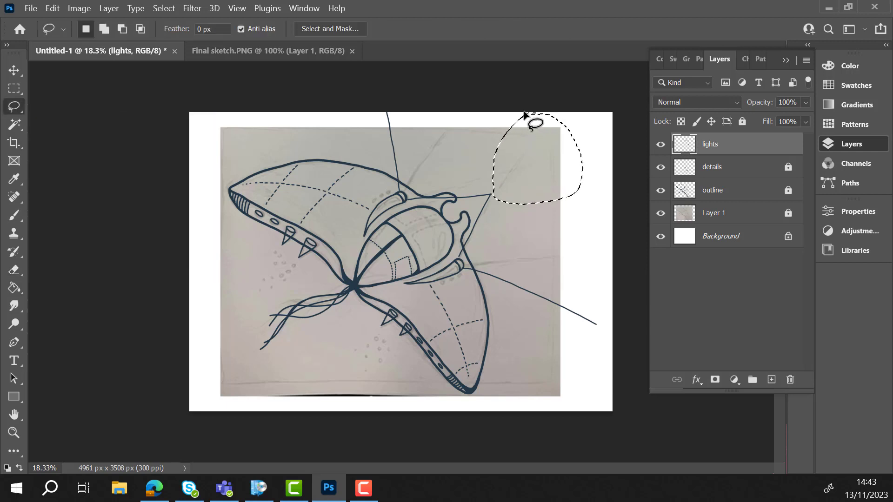
key("ctrl+d")
key("e")
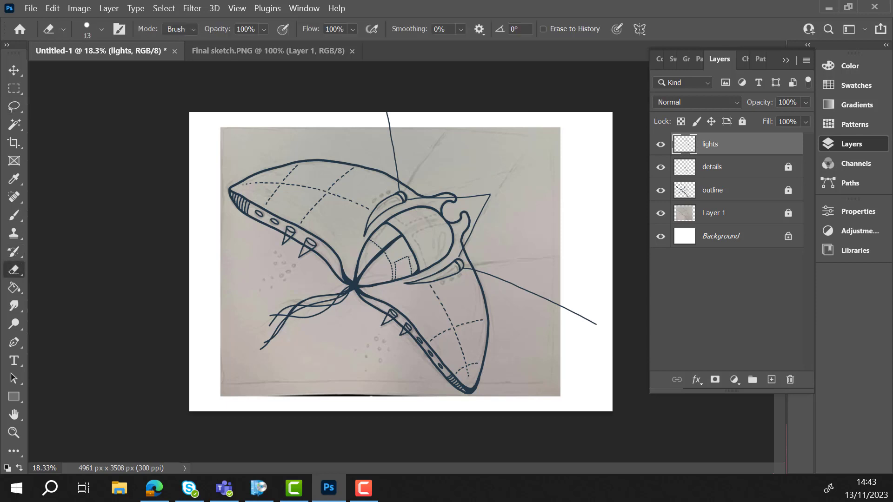
- Set the brush colour to a pale yellow with hue 61, saturation 16 and brightness 94
left_click(14, 215)
left_click(101, 30)
left_click(115, 183)
left_click(857, 61)
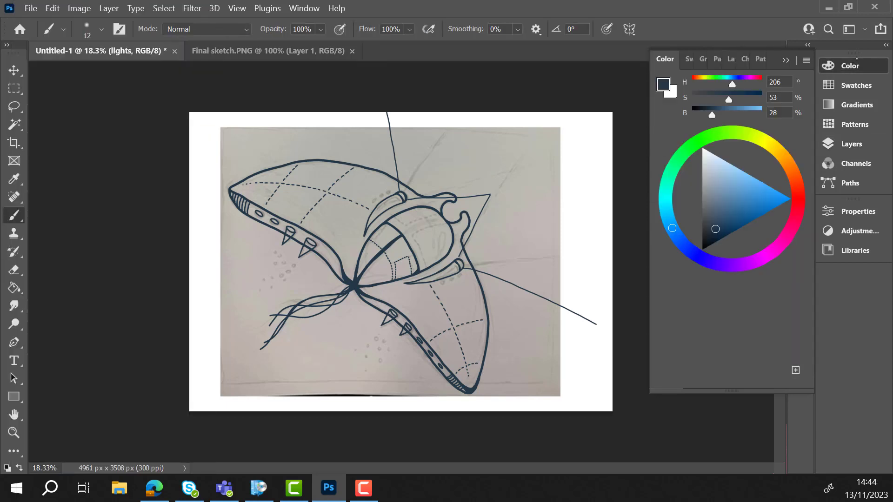
left_click(764, 141)
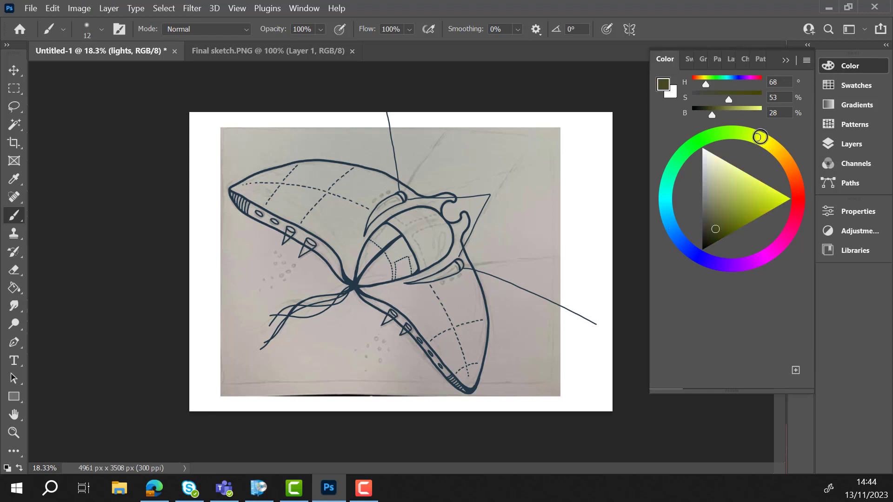
left_click(729, 173)
left_click(728, 168)
left_click_drag(716, 100, 708, 99)
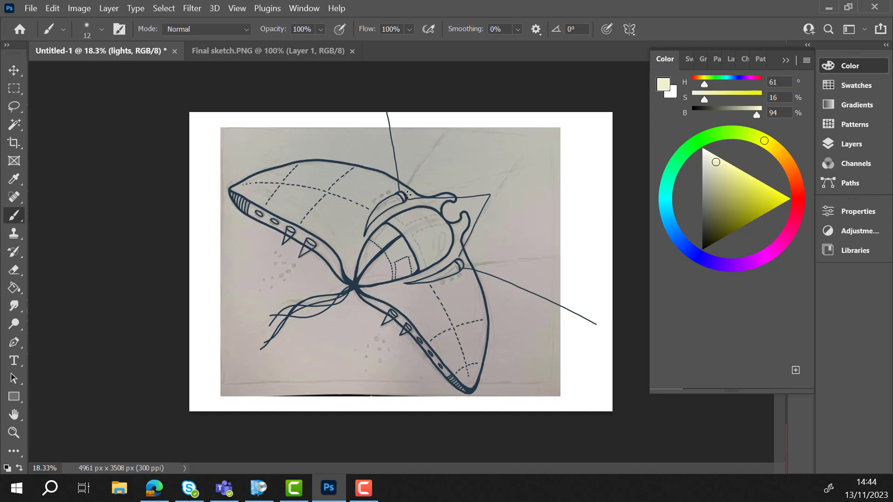
- Set the Soft Round brush to 448 px and paint the light beams between the lamp lines pale yellow
left_click(785, 60)
left_click(63, 30)
left_click(102, 30)
left_click(102, 33)
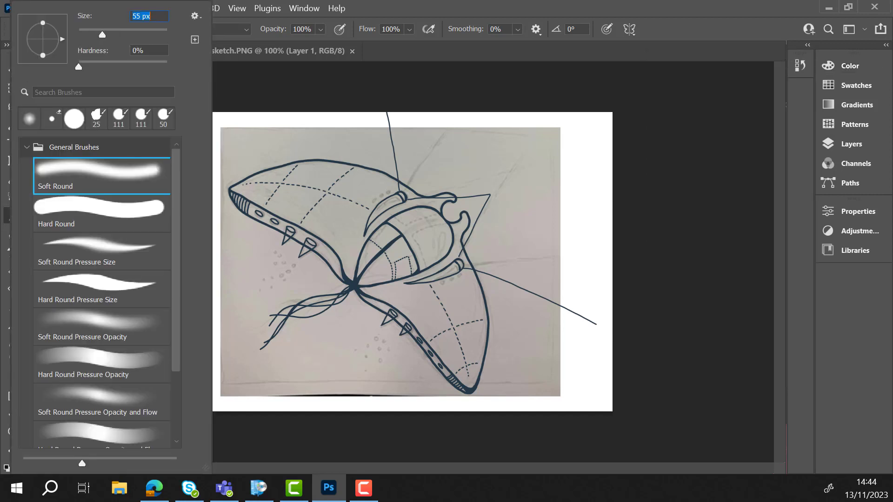
left_click_drag(103, 35, 156, 35)
mouse_move(502, 227)
left_mouse_down()
mouse_move(473, 260)
mouse_move(548, 277)
mouse_move(599, 308)
mouse_move(586, 189)
mouse_move(599, 138)
mouse_move(520, 187)
mouse_move(580, 121)
mouse_move(488, 134)
mouse_move(413, 159)
mouse_move(399, 136)
mouse_move(408, 119)
mouse_move(450, 136)
mouse_move(450, 155)
mouse_move(516, 163)
left_mouse_up()
mouse_move(394, 123)
left_mouse_down()
mouse_move(410, 179)
mouse_move(486, 198)
mouse_move(477, 258)
mouse_move(600, 318)
left_mouse_up()
- Reduce the lights layer to 47% fill and 82% opacity, and lock the layer
left_click(849, 143)
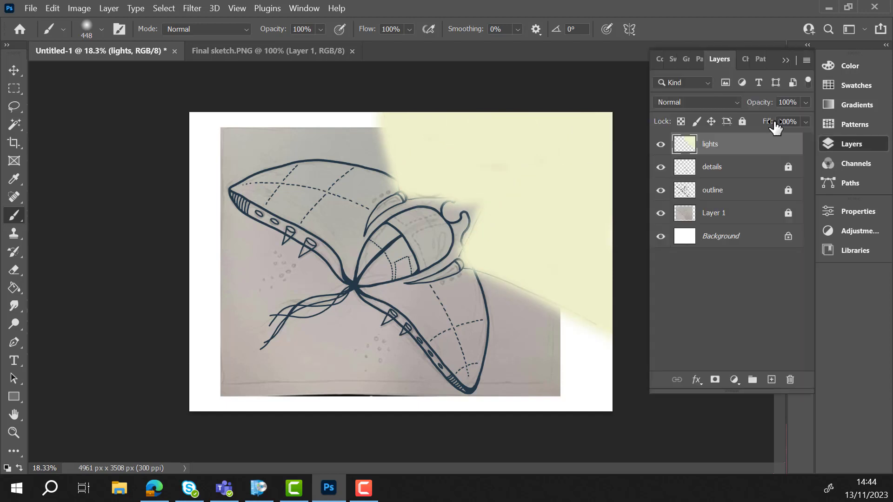
left_click(805, 121)
left_click_drag(806, 136, 793, 119)
left_click(805, 102)
left_click(742, 122)
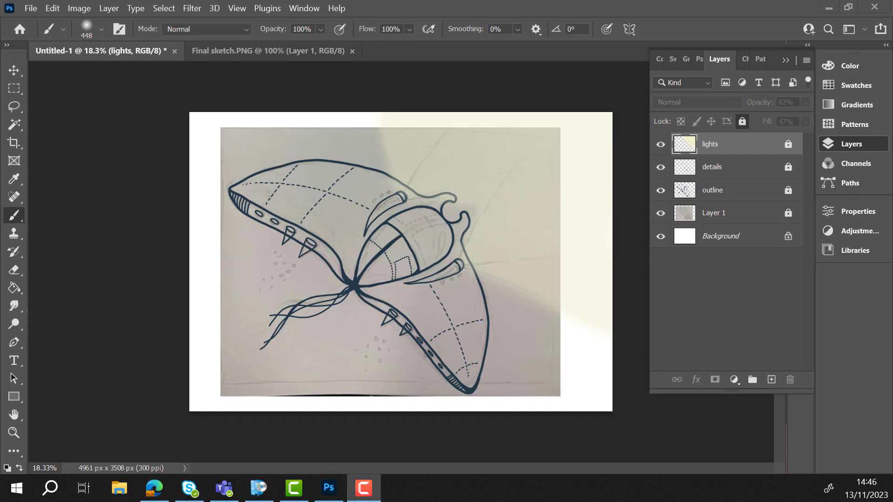
- Add a new layer directly below the outline layer and name it flat colour
left_click(767, 190)
left_click(771, 379)
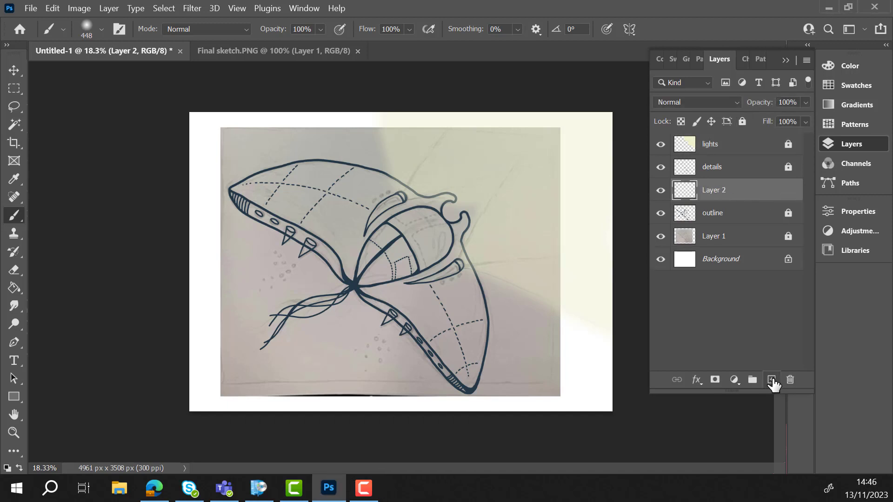
left_click_drag(722, 198, 719, 214)
double_click(719, 214)
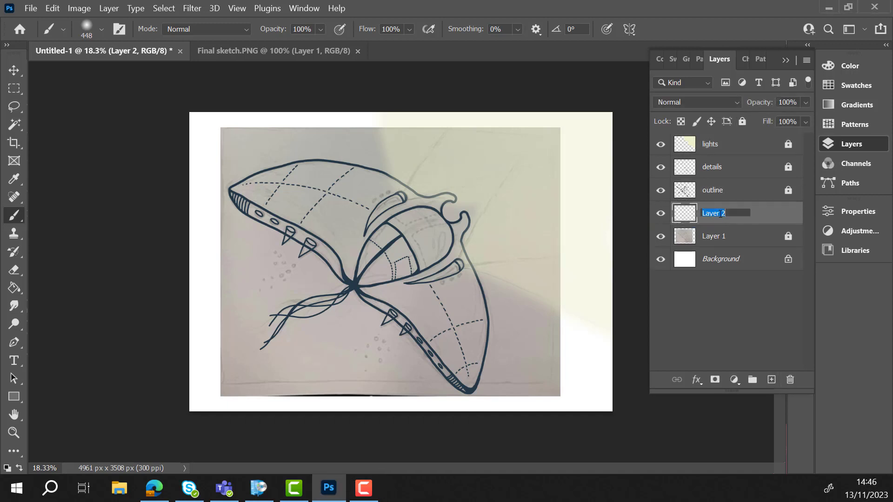
type("flat colour")
key("Return")
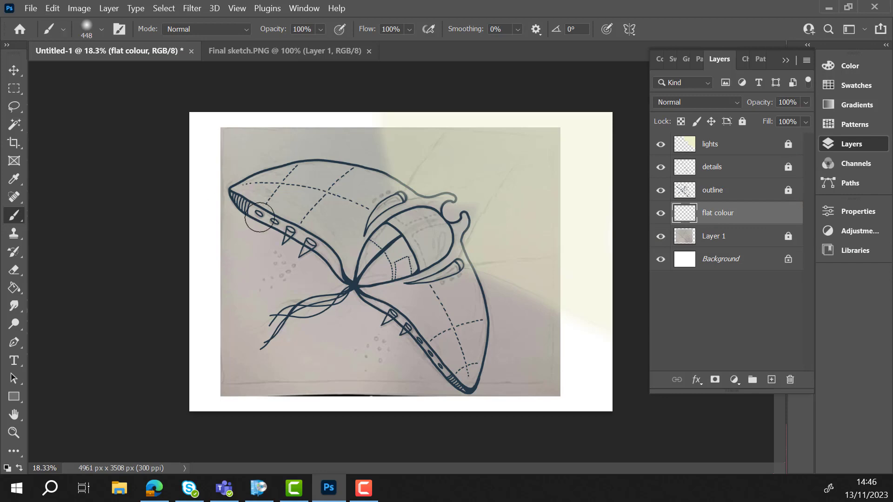
- Hide the lights layer and choose the KYLE Ultimate Inking Thick 'n Thin brush from the Wet Media Brushes
scroll(265, 202, "up", 3)
left_click(660, 144)
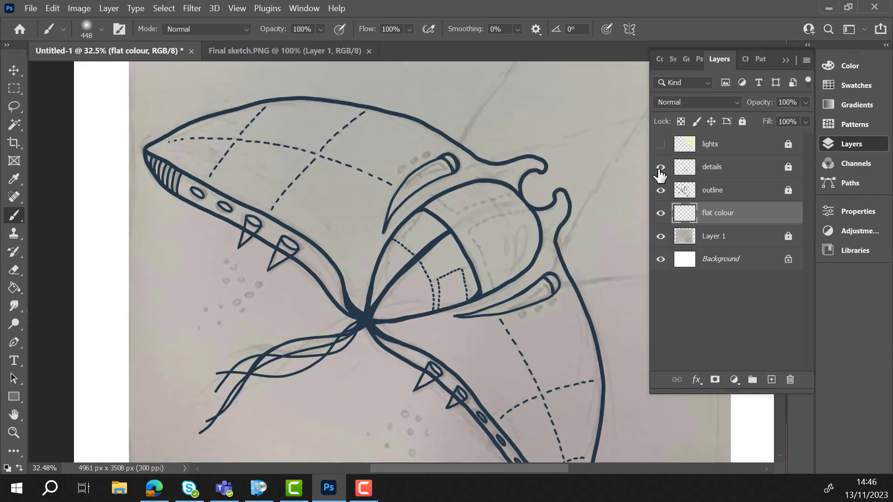
left_click(86, 28)
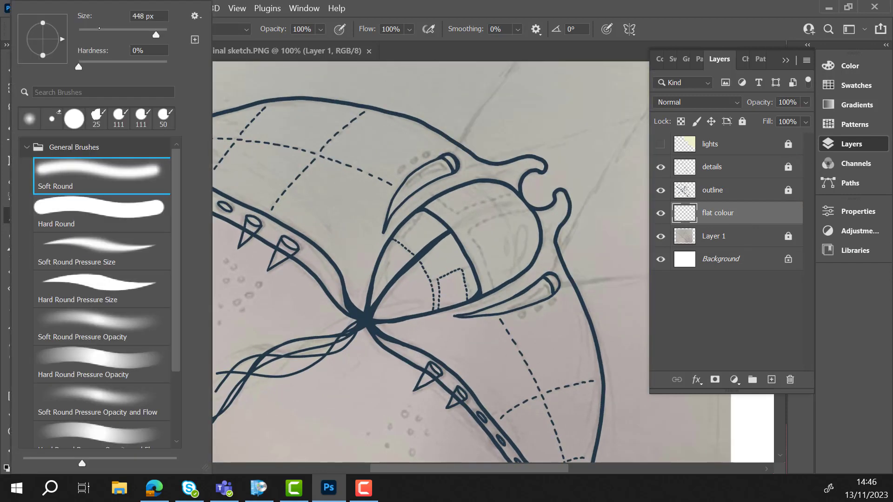
left_click(26, 147)
left_click(26, 188)
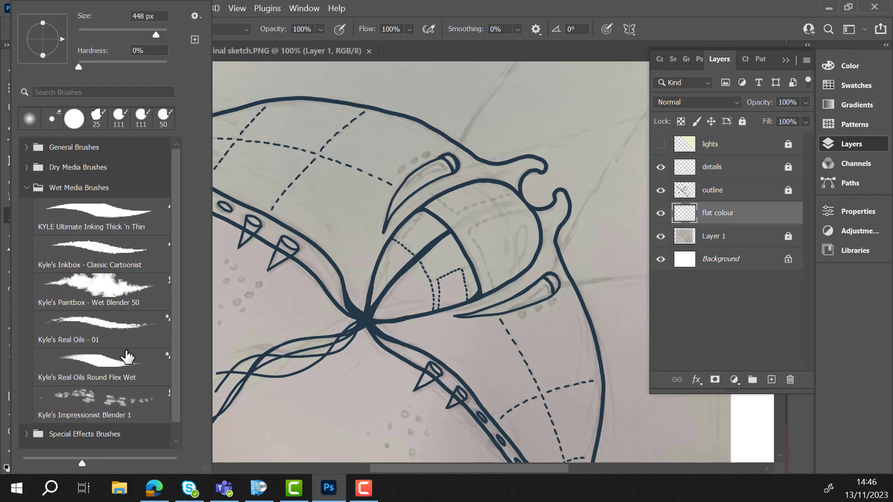
scroll(128, 357, "down", 1)
scroll(127, 357, "up", 1)
left_click(121, 223)
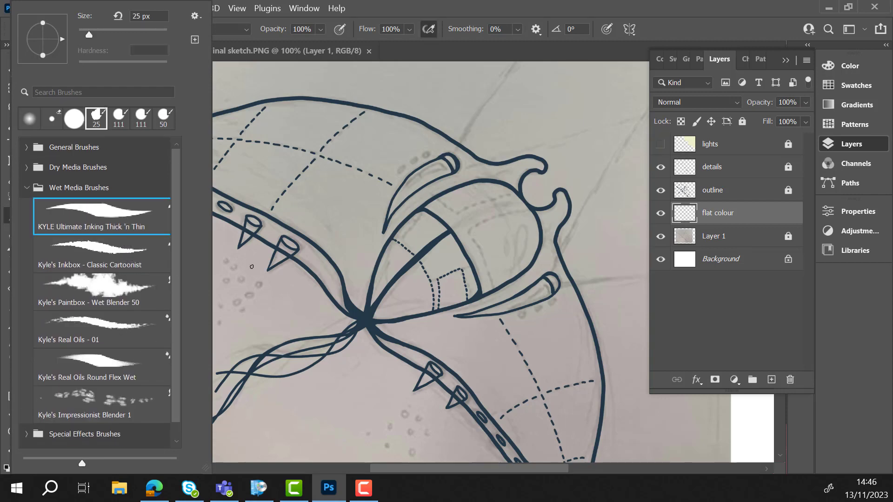
- Paint a test patch below the upper wing with the inking brush, enlarging the brush to 99 px
mouse_move(247, 280)
left_mouse_down()
mouse_move(259, 305)
mouse_move(268, 304)
mouse_move(259, 286)
left_mouse_up()
left_click(87, 28)
left_click(122, 35)
left_click(87, 28)
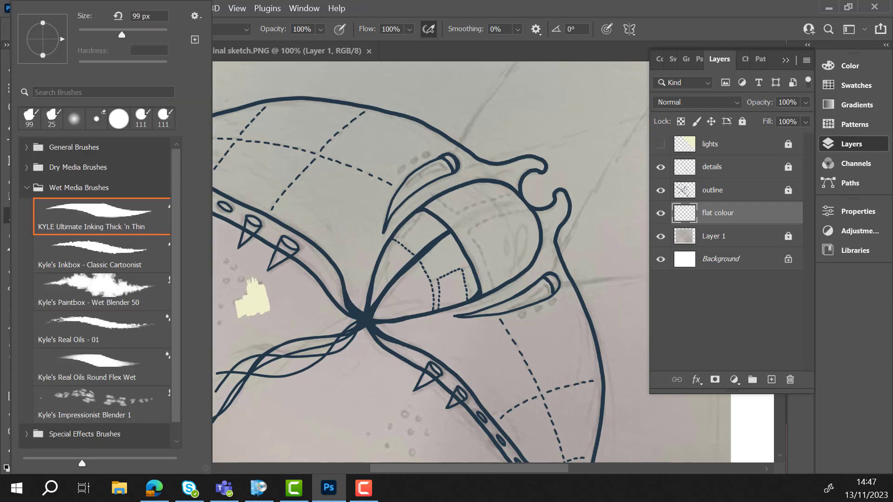
- Try Kyle's Eraser - Natural Edge, then smudge the test patch with Kyle's Paintbox - Wet Blender 50
left_click(42, 168)
double_click(123, 393)
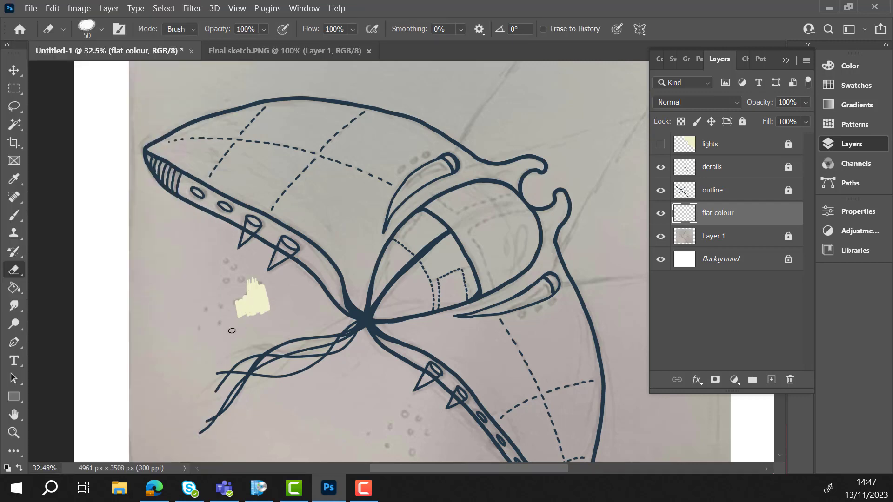
left_click(102, 28)
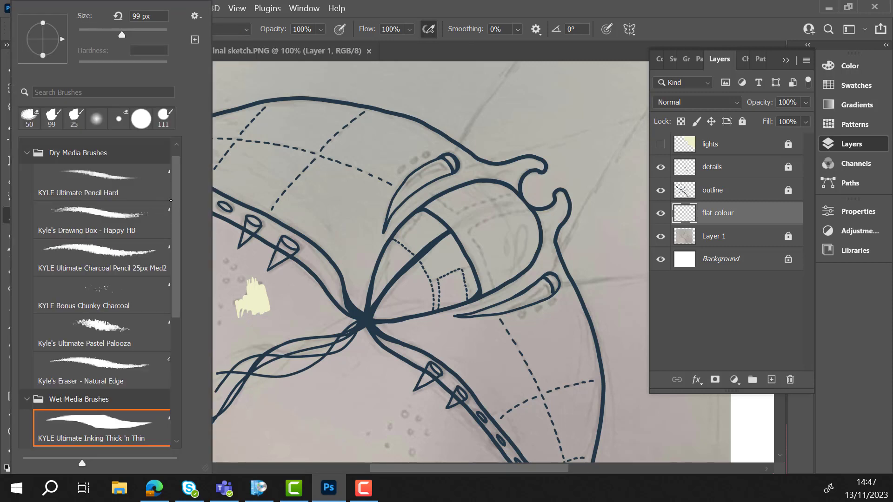
mouse_move(176, 271)
left_mouse_down()
mouse_move(175, 263)
mouse_move(174, 281)
left_mouse_up()
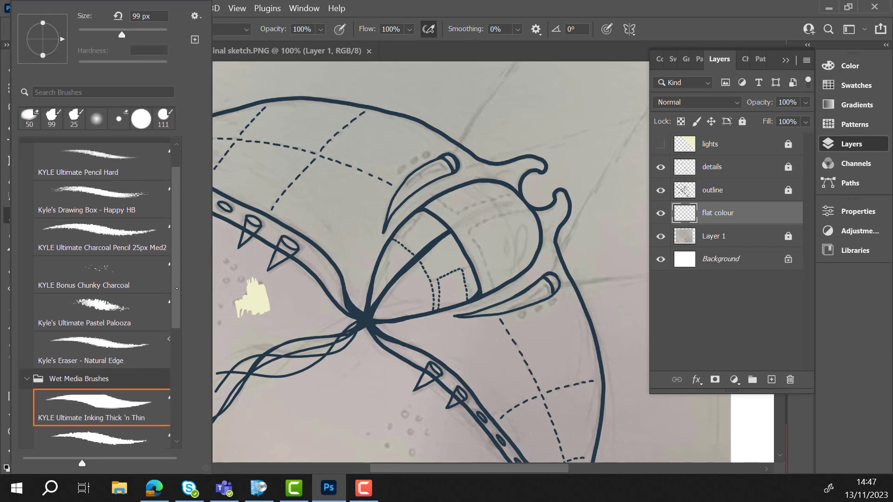
scroll(166, 287, "down", 3)
double_click(102, 377)
mouse_move(234, 314)
left_mouse_down()
mouse_move(252, 302)
mouse_move(264, 308)
mouse_move(248, 291)
mouse_move(267, 302)
mouse_move(251, 299)
mouse_move(259, 296)
left_mouse_up()
right_click(259, 296)
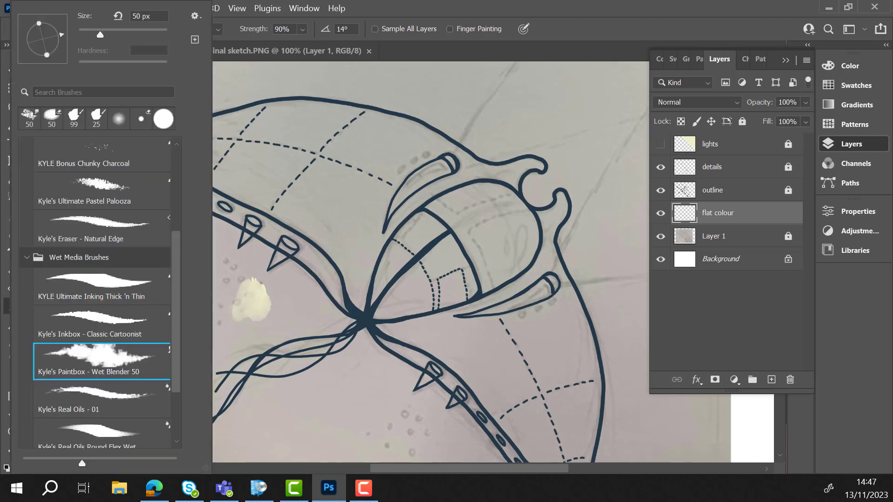
- Reselect the KYLE Ultimate Inking Thick 'n Thin brush, set it to 91 px and paint a second test patch
scroll(172, 249, "up", 1)
left_click_drag(173, 249, 173, 247)
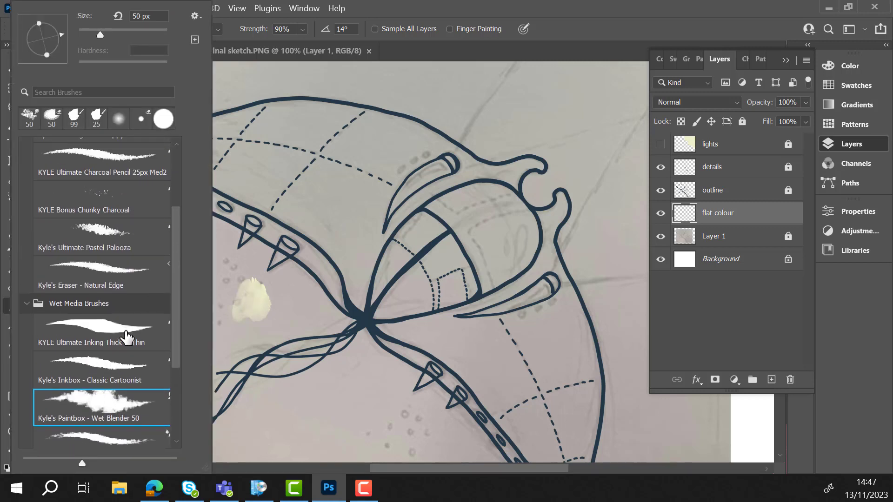
left_click(125, 337)
mouse_move(274, 294)
left_mouse_down()
mouse_move(277, 305)
mouse_move(276, 295)
mouse_move(298, 310)
left_mouse_up()
left_click(103, 30)
left_click(118, 31)
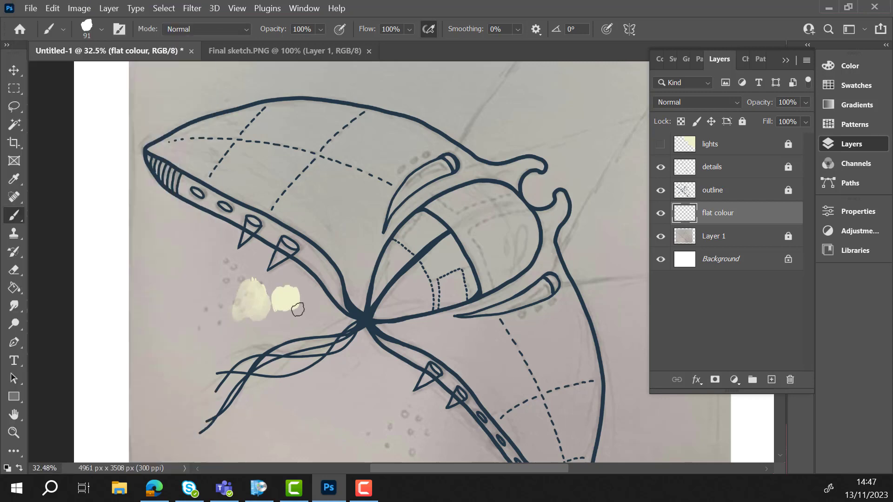
left_click_drag(178, 264, 160, 284)
- Select the test patches below the upper wing with the Lasso, delete them and clear the selection
key("l")
mouse_move(178, 242)
left_mouse_down()
mouse_move(140, 284)
mouse_move(179, 243)
left_mouse_up()
key("Delete")
key("ctrl+d")
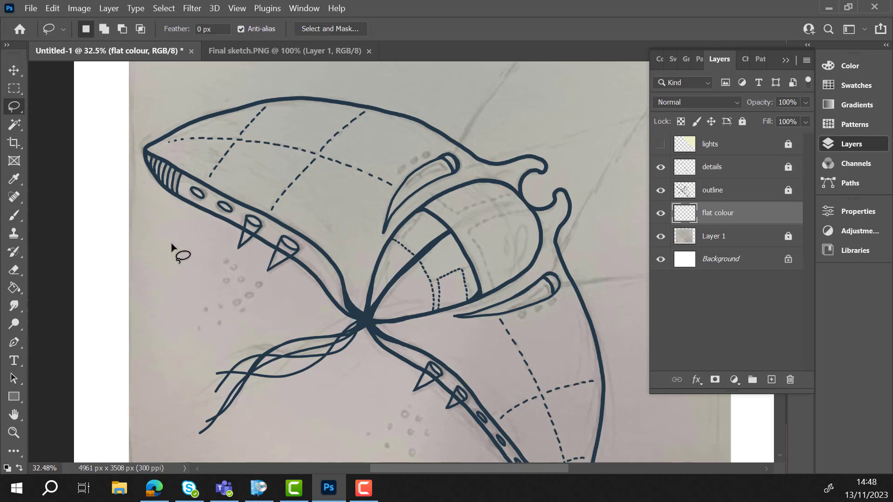
- Mix a grey-blue (H 216, S 22, B 65) and a duller one (S 18, B 56), painting a test swatch of each above the glider
key("F6")
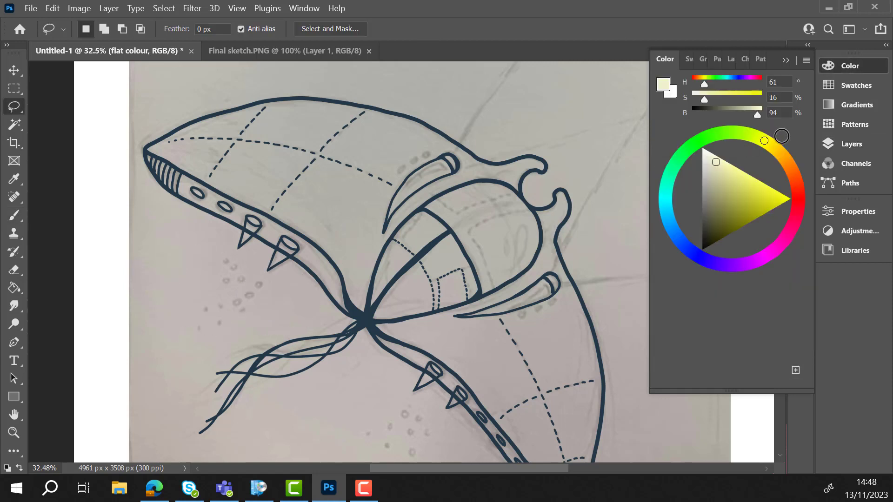
mouse_move(728, 166)
left_mouse_down()
mouse_move(727, 208)
mouse_move(678, 238)
mouse_move(712, 202)
left_mouse_up()
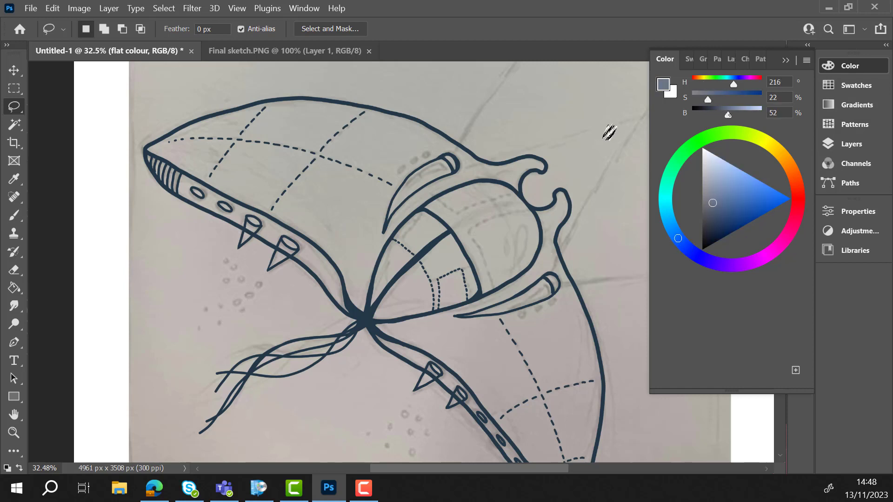
key("b")
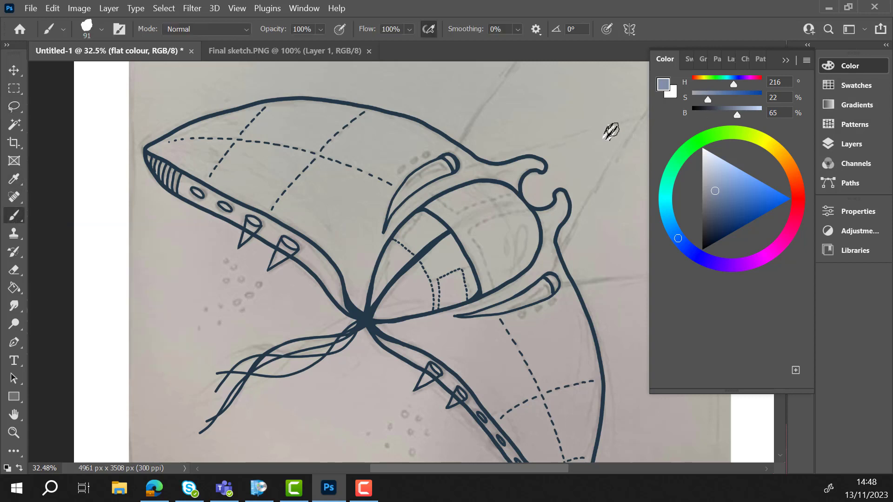
left_click_drag(597, 121, 604, 146)
left_click_drag(707, 99, 731, 113)
left_click_drag(624, 132, 622, 131)
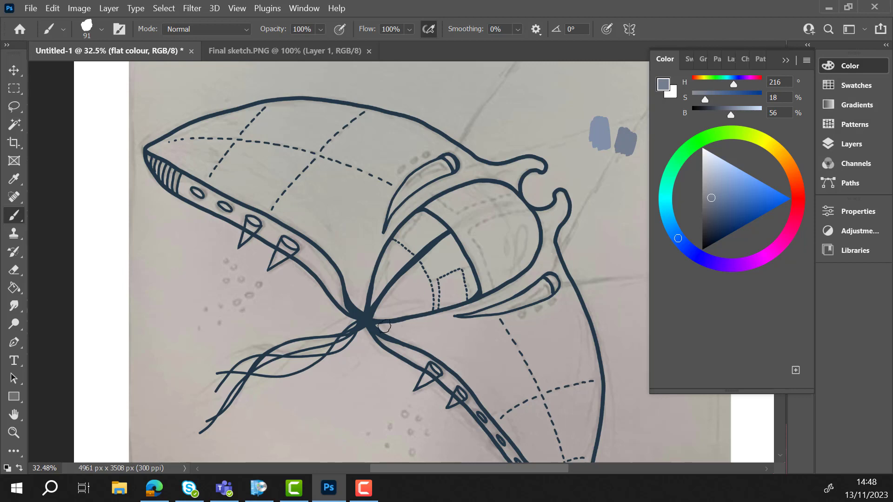
- Enlarge the brush to 130 px and paint the lower wing's inner edges, the area around its fin and the lower horn
left_click(851, 144)
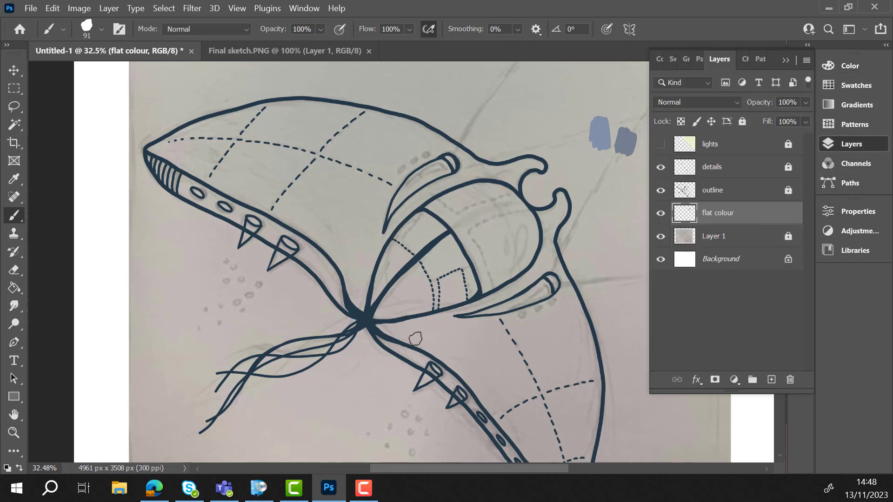
left_click(101, 29)
left_click_drag(126, 35, 129, 35)
left_click(420, 325)
mouse_move(418, 325)
left_mouse_down()
mouse_move(409, 339)
mouse_move(425, 339)
mouse_move(496, 406)
mouse_move(420, 333)
mouse_move(439, 321)
mouse_move(412, 334)
mouse_move(511, 286)
mouse_move(470, 321)
mouse_move(450, 314)
mouse_move(492, 333)
mouse_move(488, 338)
mouse_move(534, 279)
mouse_move(509, 290)
left_mouse_up()
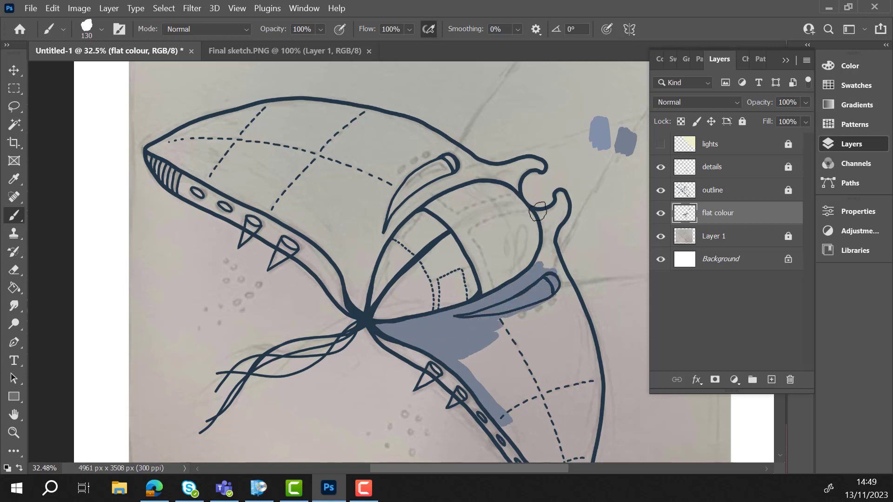
mouse_move(539, 215)
left_mouse_down()
mouse_move(542, 233)
mouse_move(563, 265)
mouse_move(549, 249)
mouse_move(518, 295)
mouse_move(517, 320)
left_mouse_up()
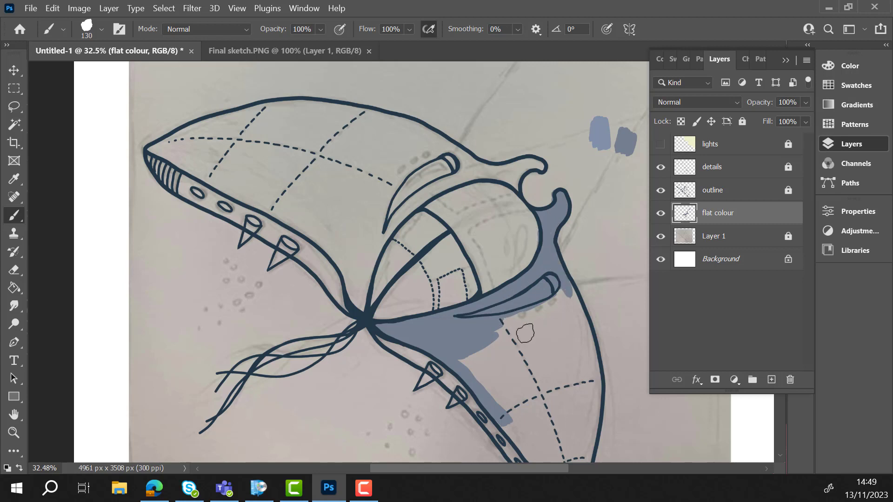
- Enlarge the brush to 243 px and fill the rest of the lower wing with the grey-blue
scroll(565, 319, "down", 3)
left_click(101, 30)
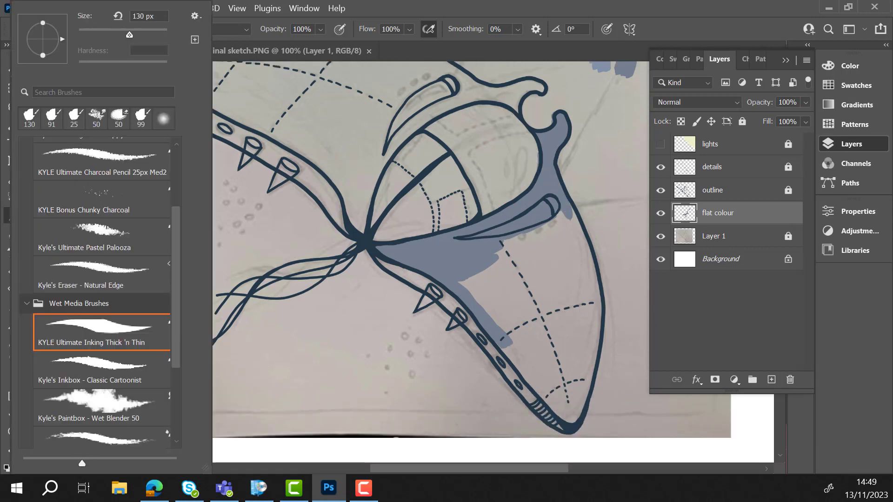
left_click_drag(139, 34, 147, 33)
mouse_move(529, 279)
left_mouse_down()
mouse_move(524, 262)
mouse_move(529, 271)
left_mouse_up()
mouse_move(548, 232)
left_mouse_down()
mouse_move(569, 249)
mouse_move(584, 253)
mouse_move(590, 342)
mouse_move(565, 418)
left_mouse_up()
mouse_move(539, 390)
left_mouse_down()
mouse_move(560, 260)
mouse_move(574, 379)
left_mouse_up()
mouse_move(529, 270)
left_mouse_down()
mouse_move(488, 293)
mouse_move(540, 396)
left_mouse_up()
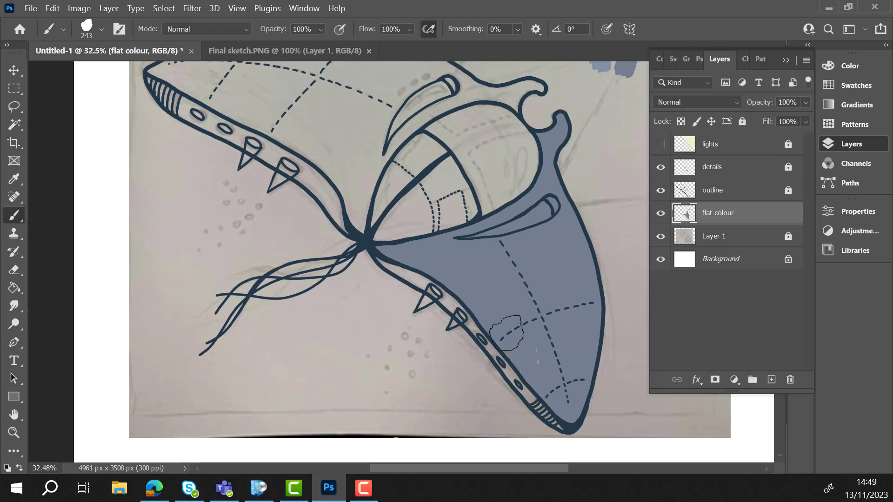
- Fill the upper wing with the same grey-blue, then reduce the brush to 105 px and paint its horn
scroll(460, 263, "up", 3)
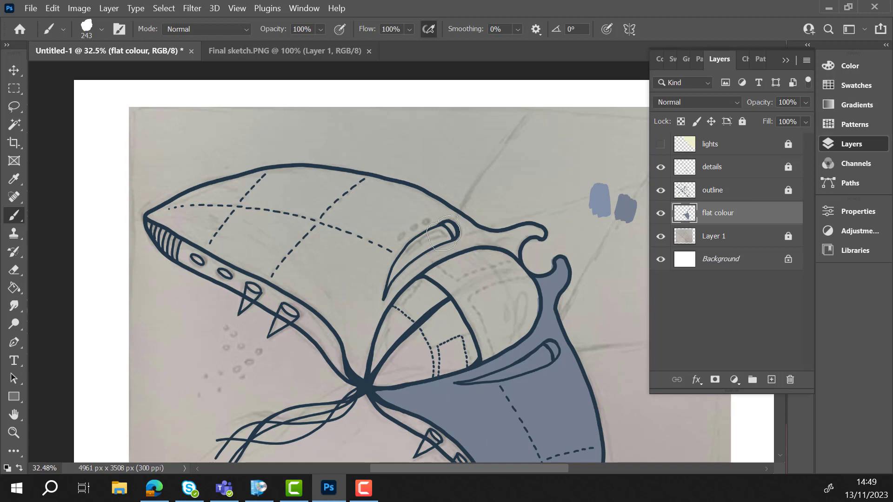
mouse_move(182, 210)
left_mouse_down()
mouse_move(205, 200)
mouse_move(160, 212)
mouse_move(185, 211)
mouse_move(180, 222)
mouse_move(215, 186)
mouse_move(301, 165)
mouse_move(416, 190)
mouse_move(228, 198)
mouse_move(409, 219)
mouse_move(381, 233)
mouse_move(196, 232)
mouse_move(298, 288)
mouse_move(354, 332)
mouse_move(241, 227)
mouse_move(321, 253)
mouse_move(335, 233)
mouse_move(344, 297)
mouse_move(361, 269)
left_mouse_up()
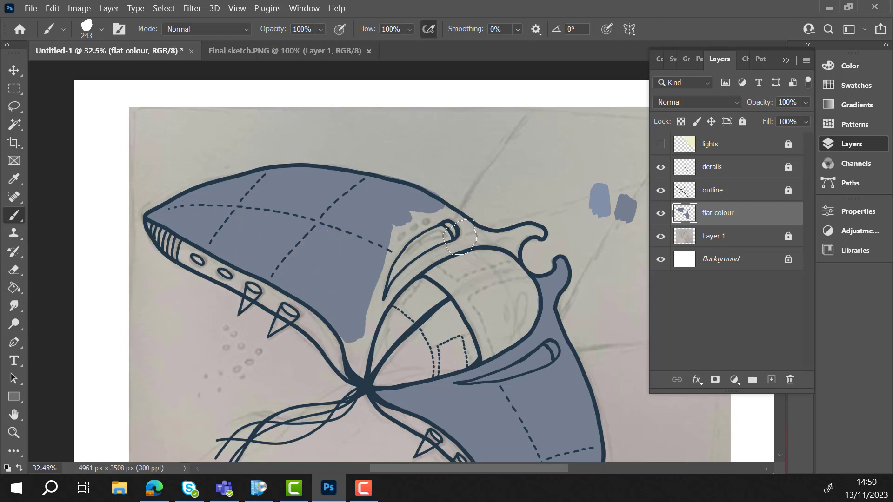
mouse_move(460, 236)
left_mouse_down()
mouse_move(405, 241)
mouse_move(454, 215)
mouse_move(488, 235)
mouse_move(396, 253)
mouse_move(379, 293)
mouse_move(409, 279)
mouse_move(405, 257)
mouse_move(356, 344)
mouse_move(362, 372)
mouse_move(372, 337)
left_mouse_up()
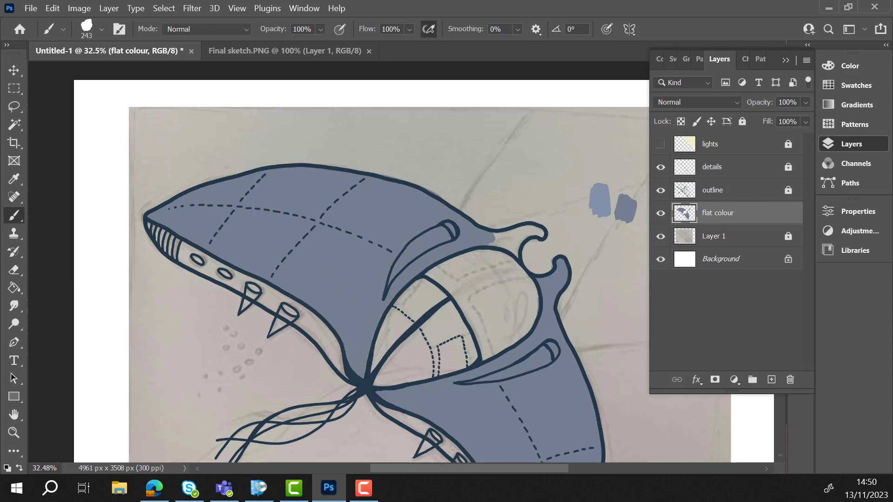
left_click(101, 29)
left_click_drag(147, 34, 123, 34)
mouse_move(510, 241)
left_mouse_down()
mouse_move(500, 237)
mouse_move(521, 238)
mouse_move(510, 235)
left_mouse_up()
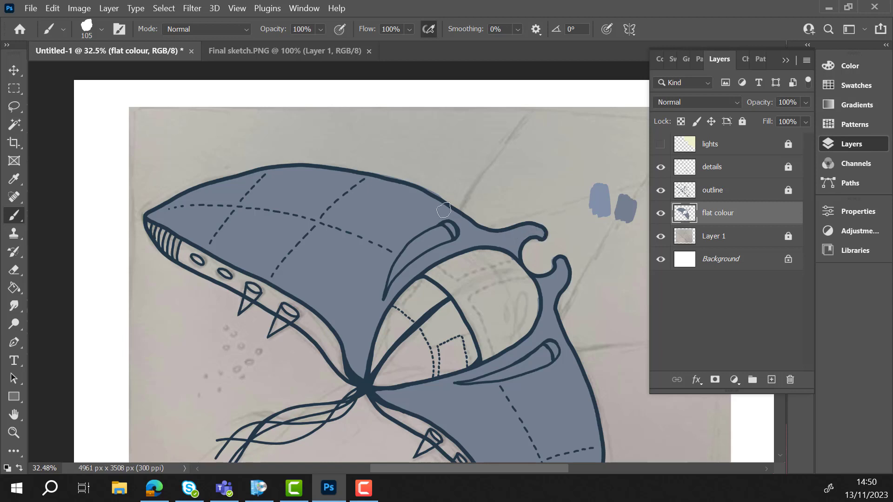
- Paint the rear sections of the central body in the same grey-blue, leaving the front canopy uncoloured
key("e")
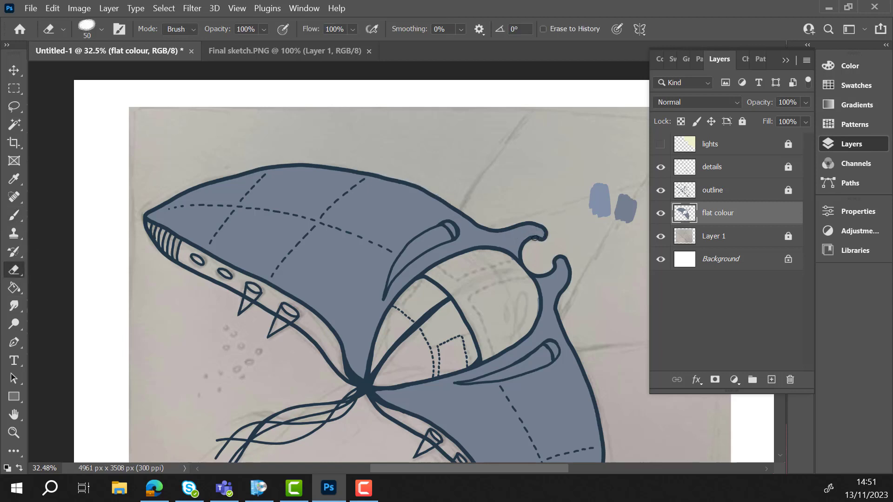
left_click(13, 216)
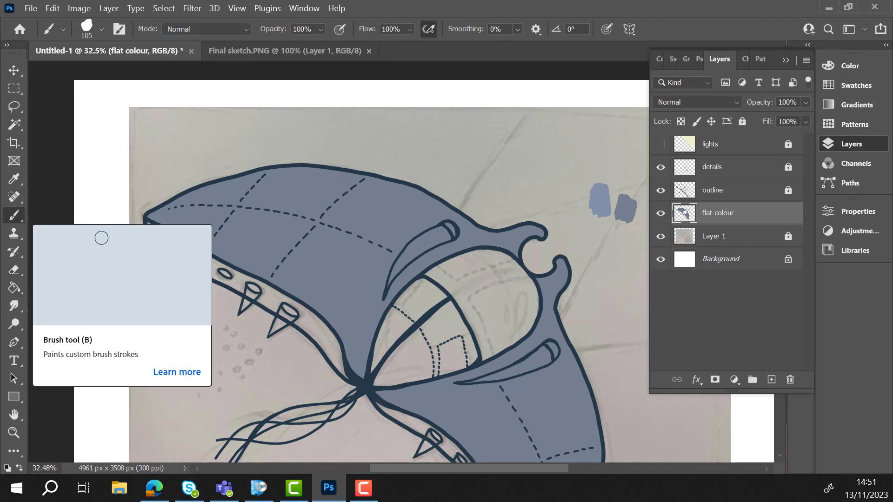
mouse_move(413, 339)
left_mouse_down()
mouse_move(379, 375)
mouse_move(428, 372)
mouse_move(390, 362)
mouse_move(444, 313)
mouse_move(465, 342)
mouse_move(458, 365)
left_mouse_up()
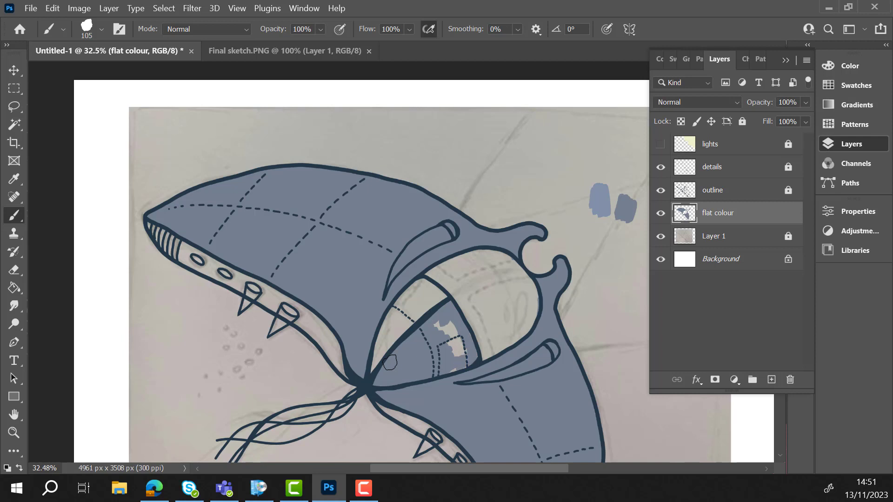
mouse_move(390, 363)
left_mouse_down()
mouse_move(454, 335)
mouse_move(417, 292)
mouse_move(440, 293)
mouse_move(418, 288)
mouse_move(390, 326)
mouse_move(377, 364)
left_mouse_up()
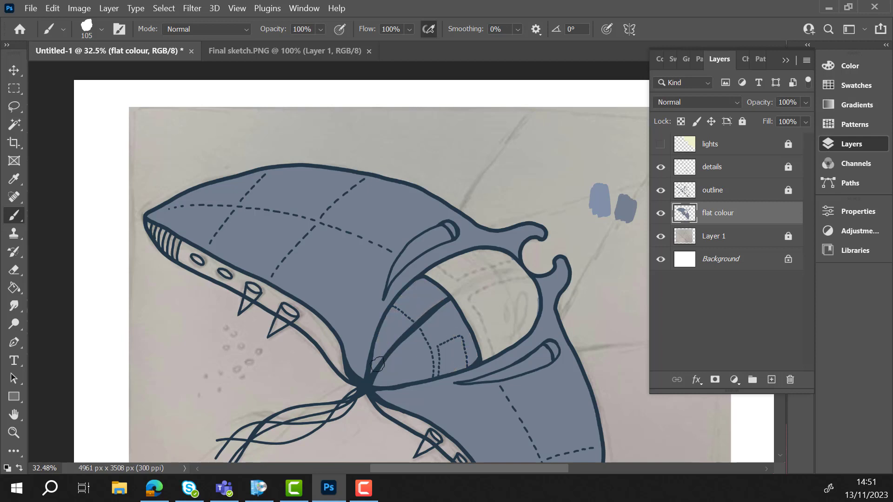
- Darken the colour to 43% brightness and paint the narrow strips along the trailing edges of both wings
key("e")
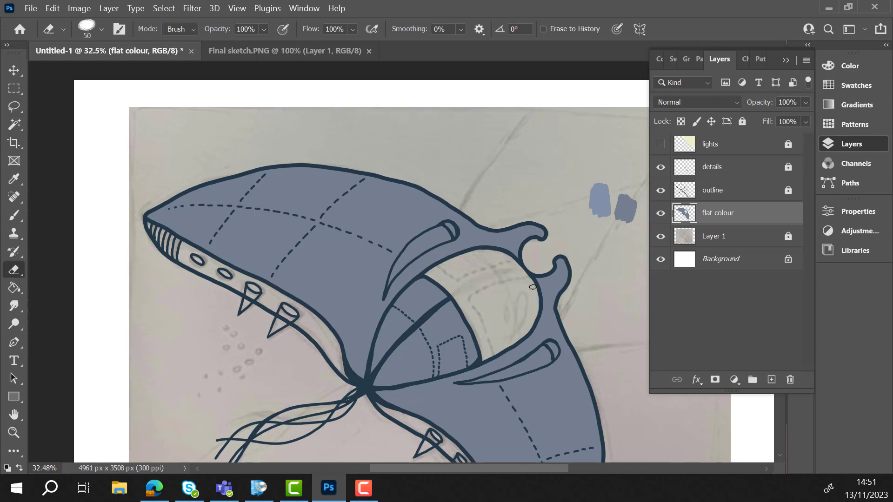
left_click(14, 215)
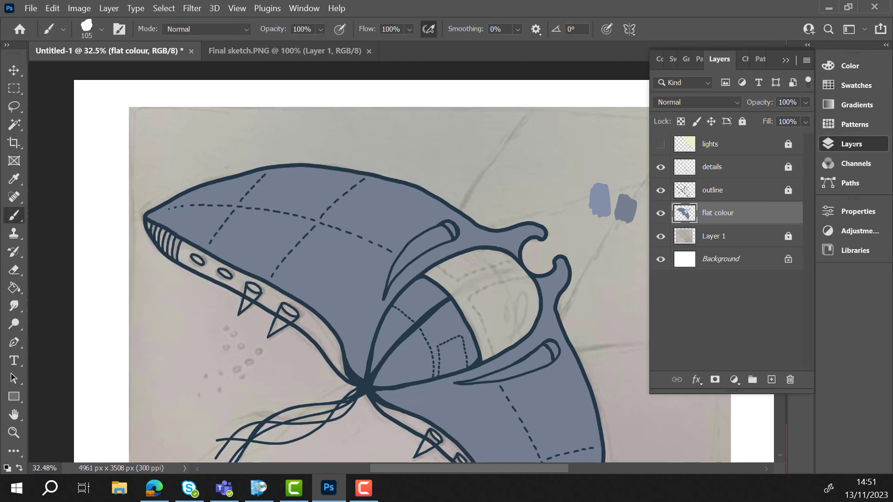
left_click(850, 65)
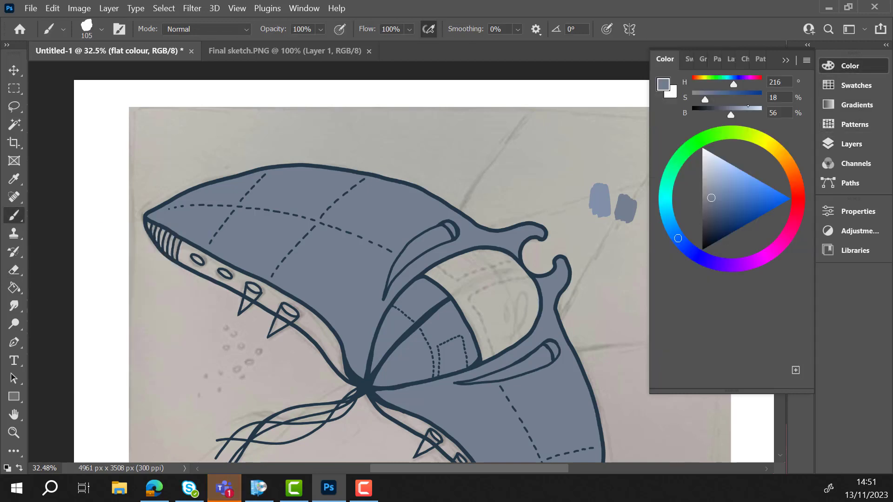
left_click(730, 115)
left_click_drag(730, 115, 722, 115)
mouse_move(161, 235)
left_mouse_down()
mouse_move(205, 270)
mouse_move(241, 275)
mouse_move(233, 280)
mouse_move(282, 303)
mouse_move(242, 287)
mouse_move(331, 343)
mouse_move(342, 371)
left_mouse_up()
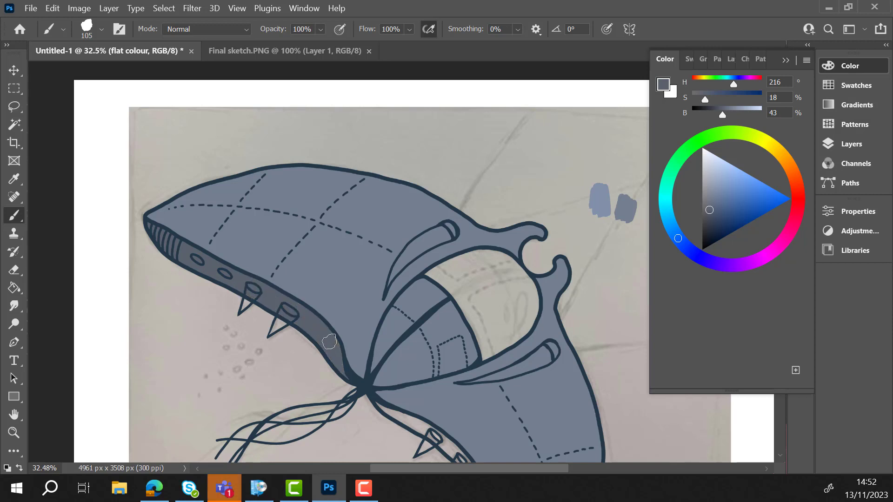
scroll(481, 301, "down", 5)
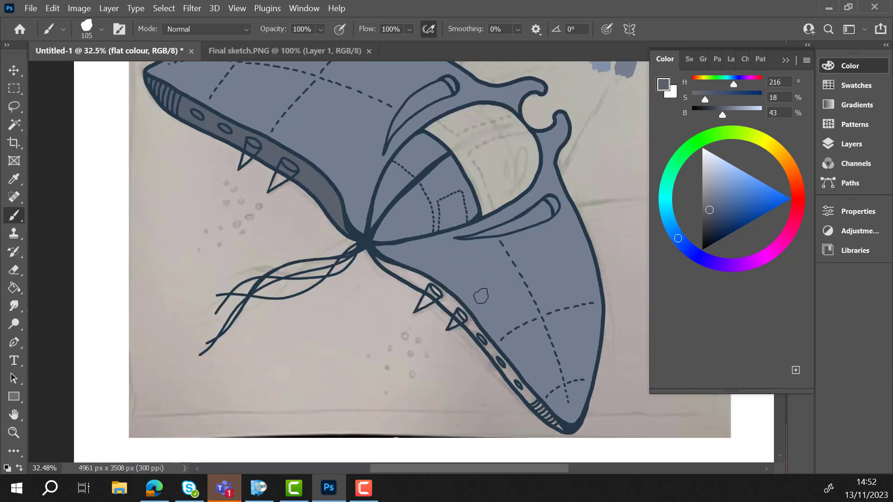
mouse_move(383, 251)
left_mouse_down()
mouse_move(448, 290)
mouse_move(541, 401)
left_mouse_up()
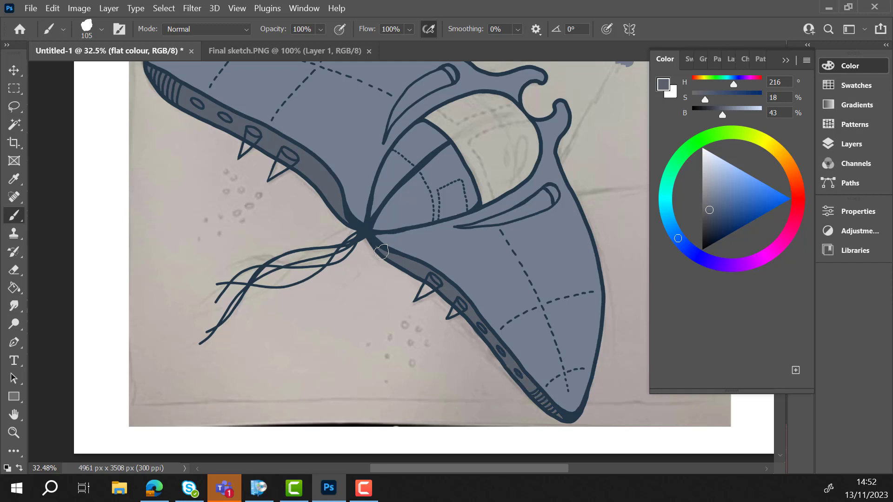
- Darken the colour to 35% brightness and fill the spikes and oval openings on both wing edges with a 45 px brush
scroll(486, 387, "up", 3)
left_click_drag(722, 113, 717, 113)
right_click(249, 212)
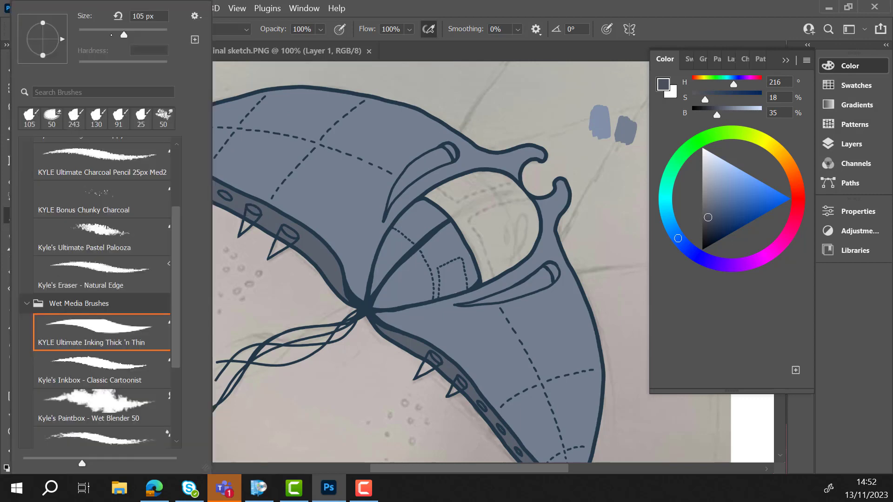
type("45")
key("Return")
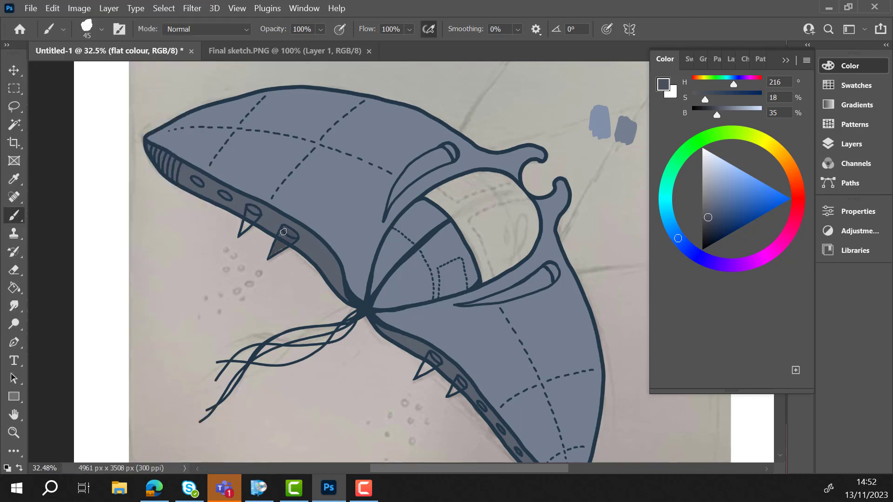
right_click(299, 233)
key("Return")
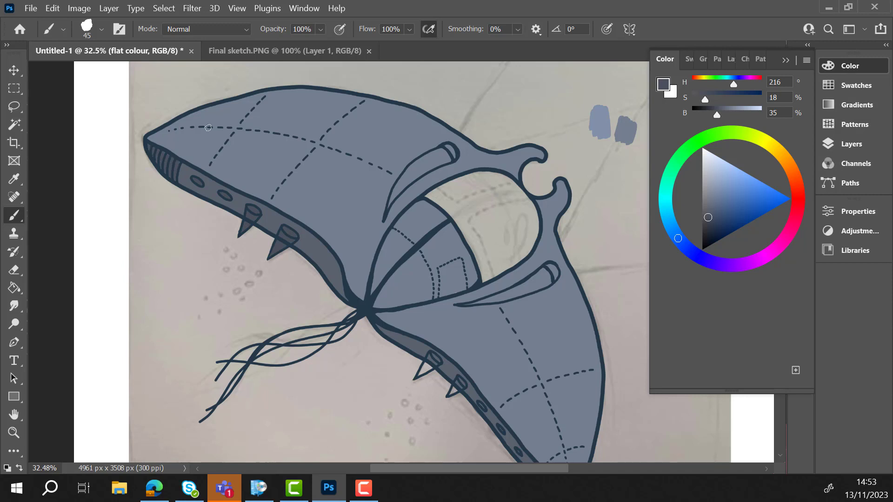
scroll(428, 199, "down", 3)
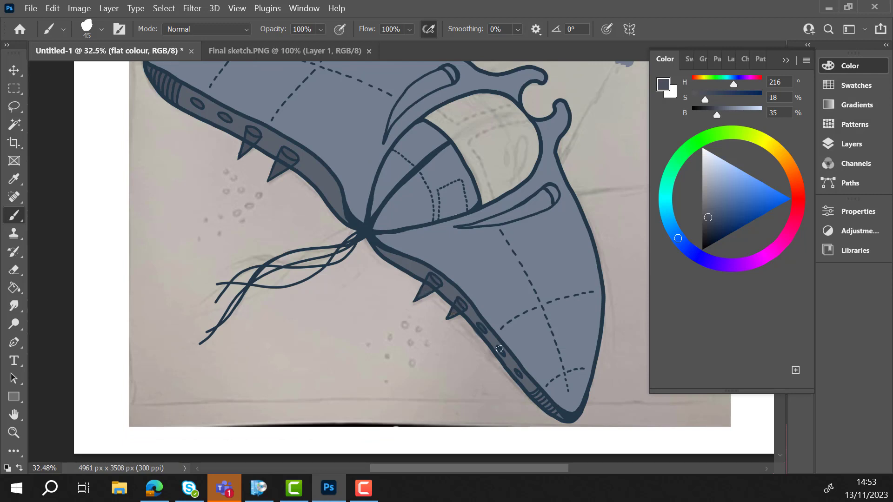
scroll(516, 373, "up", 4)
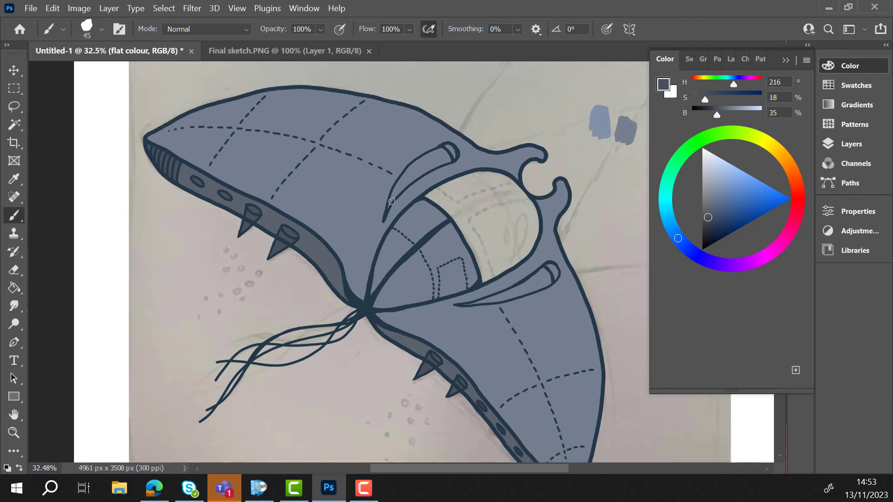
- Try a lighter grey-blue at 61% brightness on the front canopy
left_click_drag(729, 109, 734, 110)
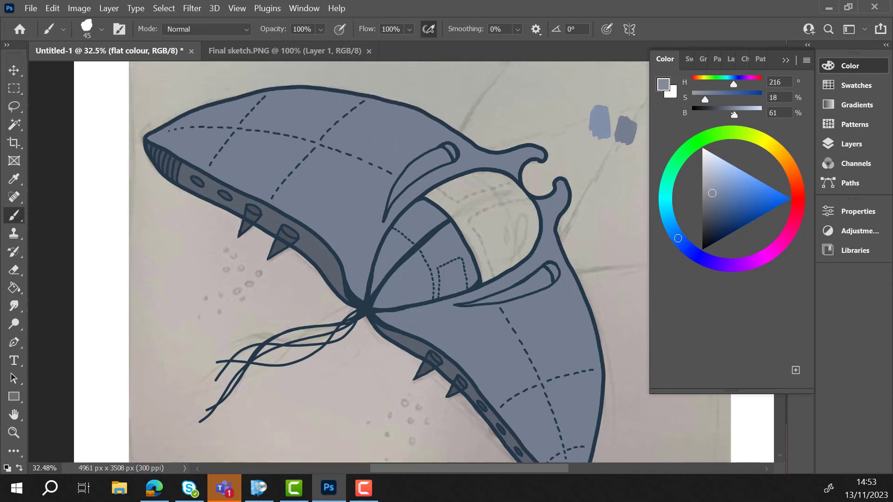
mouse_move(479, 219)
left_mouse_down()
mouse_move(481, 236)
mouse_move(467, 224)
mouse_move(479, 219)
left_mouse_up()
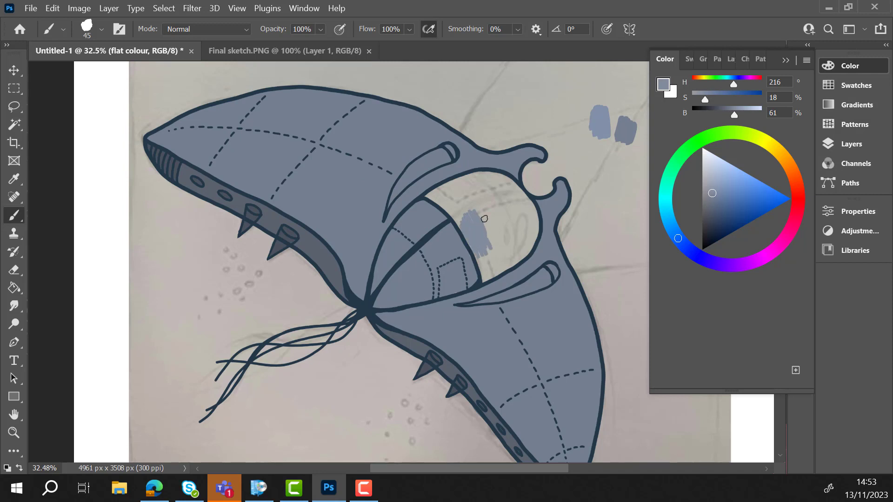
key("ctrl+z")
- Fill the front canopy with a pale grey-blue (S 7, B 70) at 83% brush opacity
left_click_drag(730, 112, 740, 114)
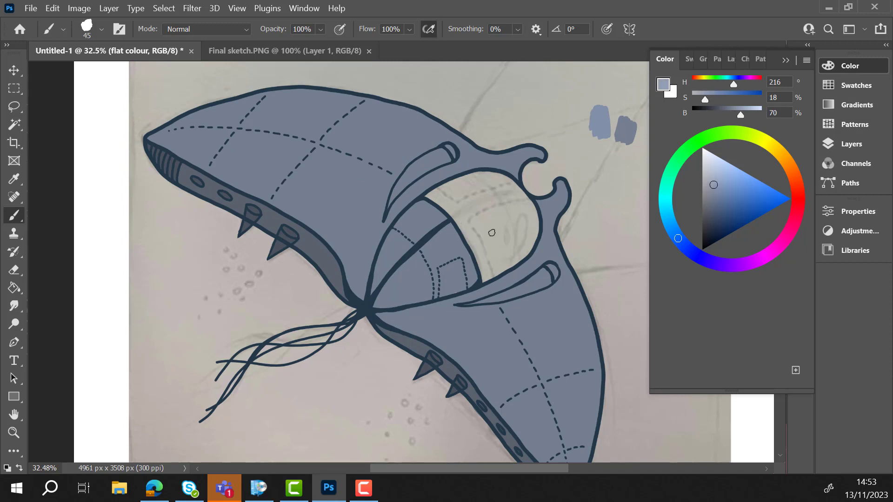
left_click_drag(492, 232, 485, 223)
key("ctrl+z")
left_click_drag(705, 99, 699, 100)
left_click(321, 29)
left_click_drag(348, 44, 338, 45)
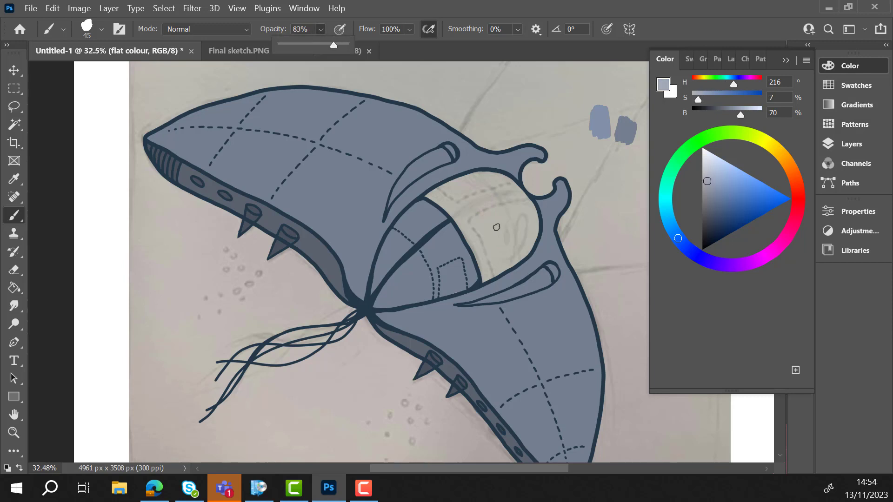
left_click_drag(496, 227, 497, 224)
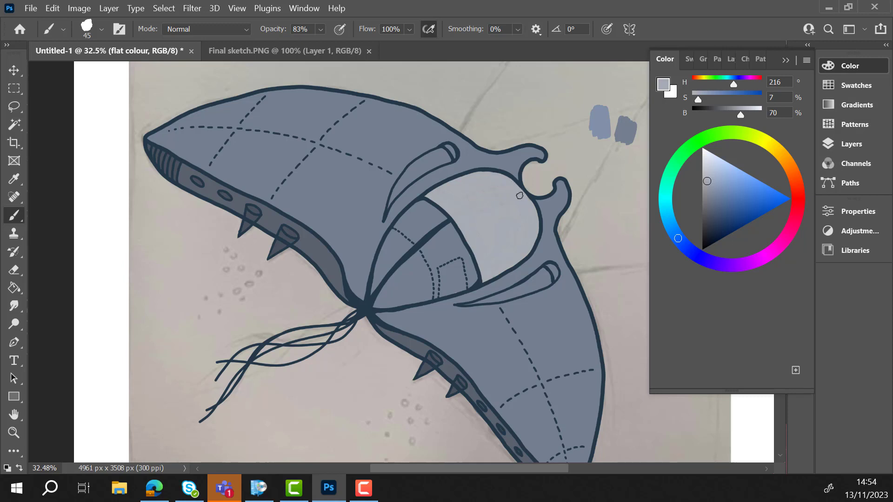
- Erase the two colour test swatches above the glider and fit the whole page in view
key("e")
mouse_move(595, 106)
left_mouse_down()
mouse_move(599, 137)
mouse_move(596, 107)
mouse_move(621, 143)
mouse_move(635, 122)
left_mouse_up()
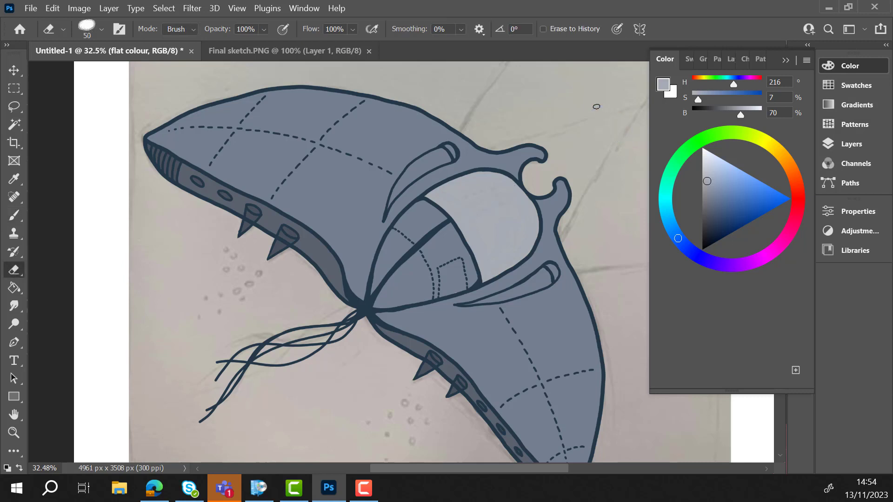
left_click(828, 65)
key("ctrl+0")
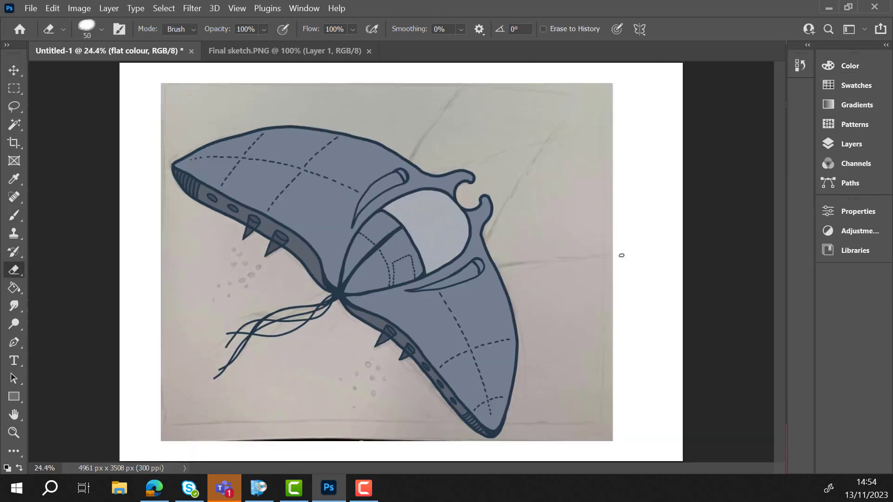
- Hide the sketch on Layer 1 and repaint the front canopy evenly in pale grey with a 62 px brush at 95% opacity
left_click(851, 144)
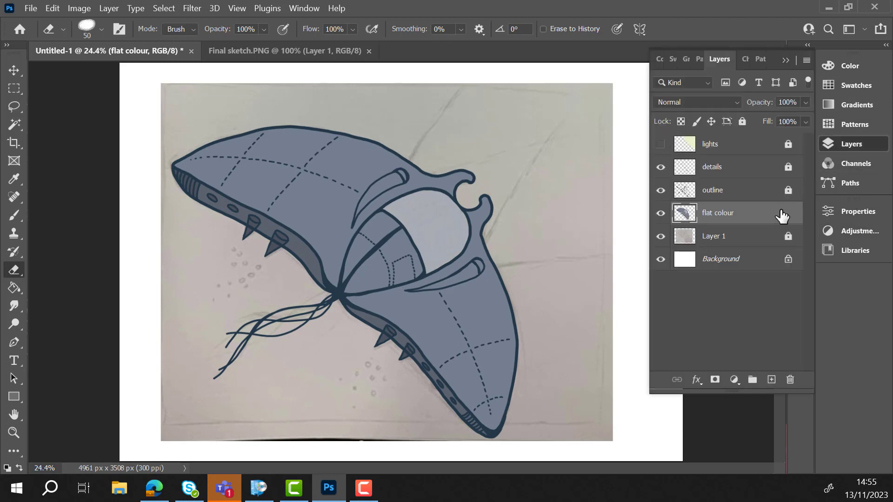
left_click(660, 236)
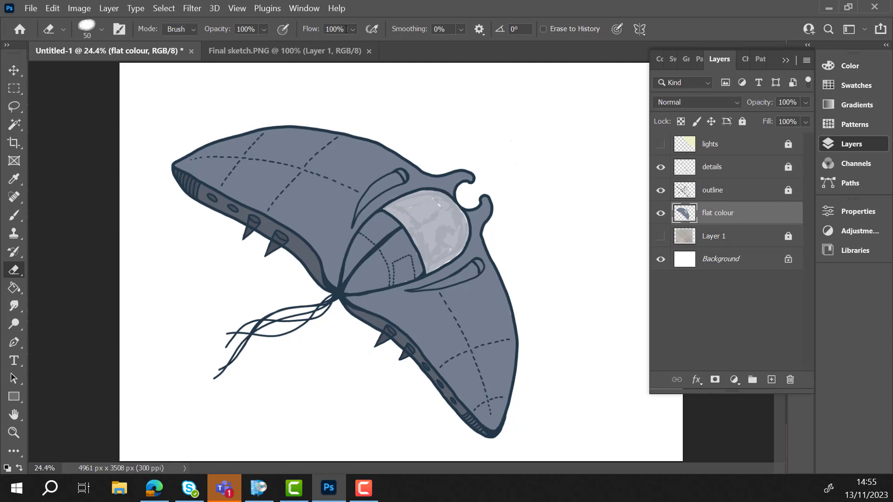
left_click_drag(408, 217, 422, 241)
left_click(14, 215)
left_click(101, 30)
left_click_drag(98, 34, 106, 34)
left_click(320, 30)
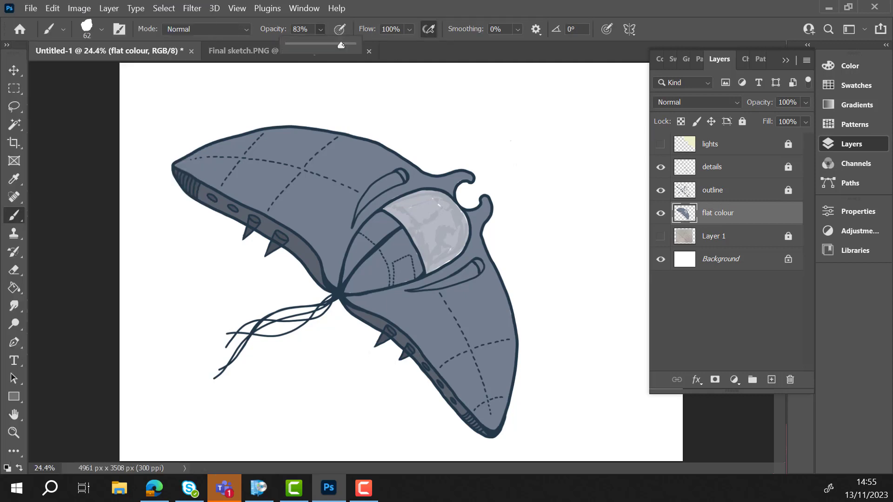
left_click_drag(409, 219, 451, 219)
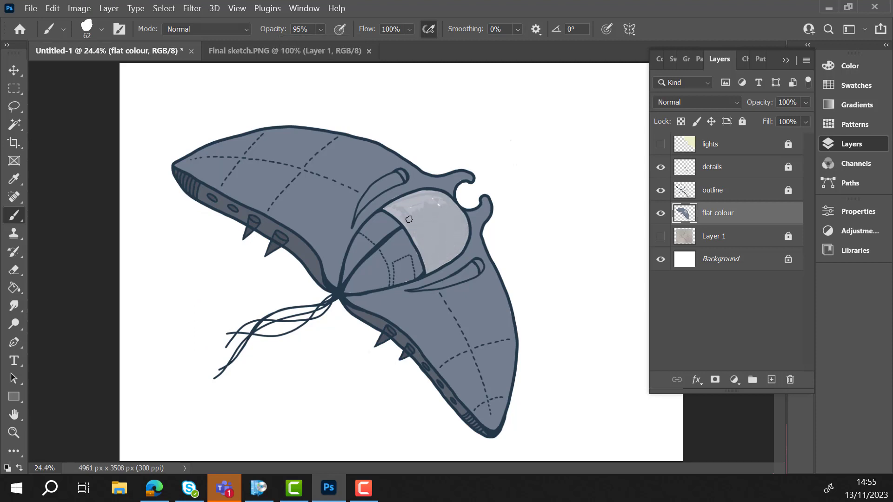
mouse_move(428, 199)
left_mouse_down()
mouse_move(442, 204)
mouse_move(418, 203)
left_mouse_up()
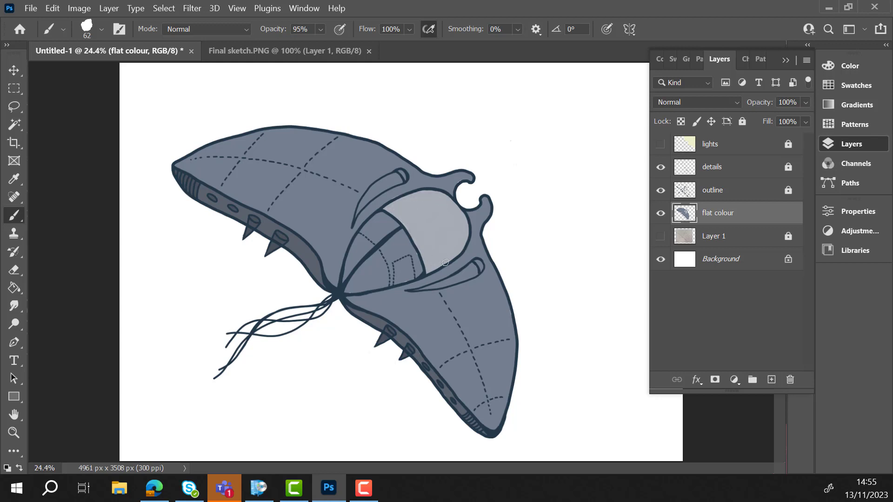
- Sample a colour from the glider for painting on the flat colour layer
left_click(14, 179)
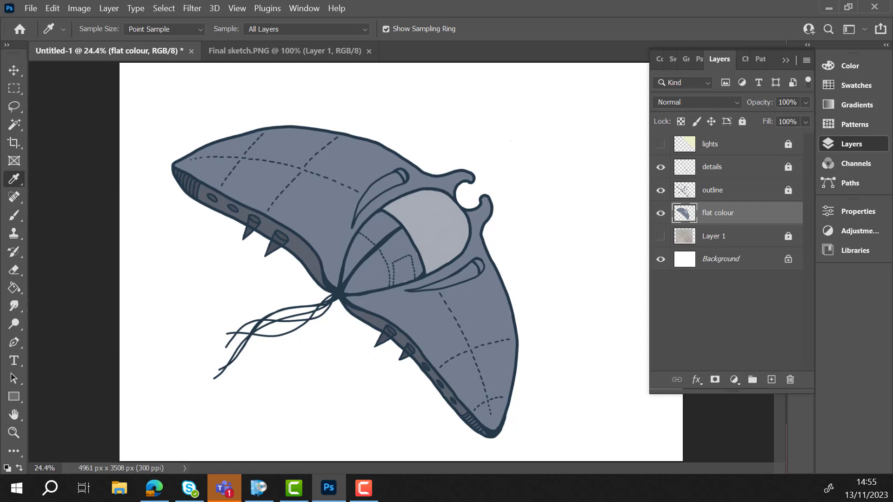
key("b")
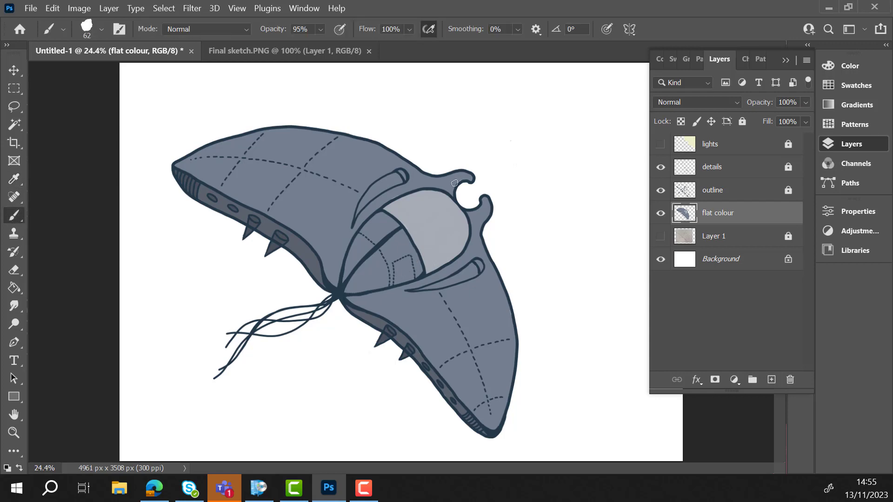